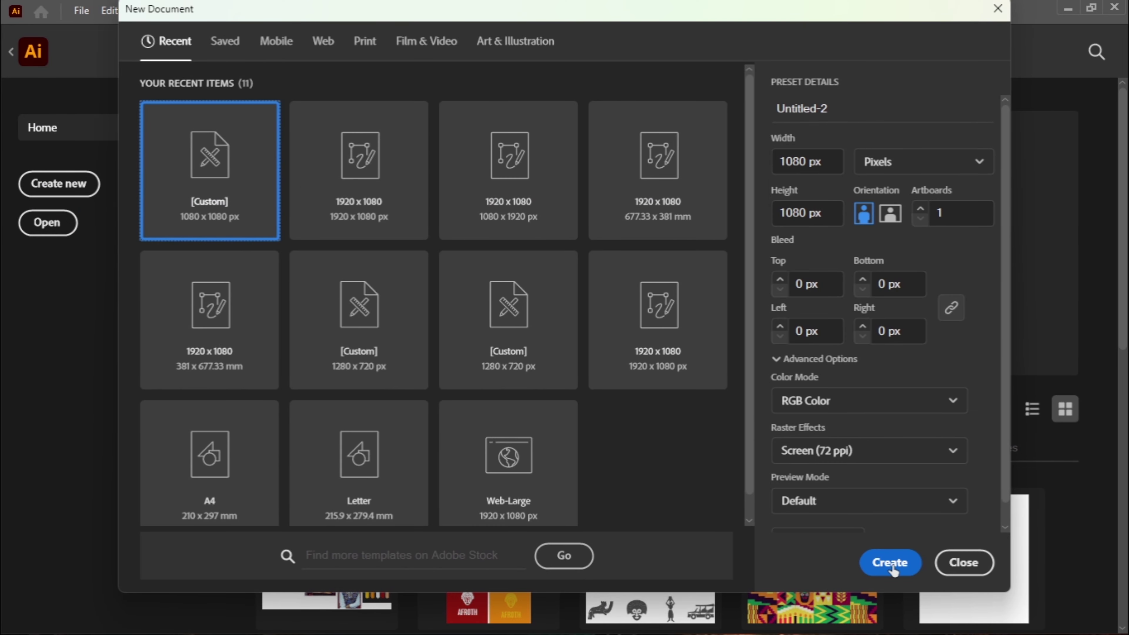
Create a 1080 × 1080 px document with 60 pt text 'Please like and subscribe' moved toward the centre
click(889, 562)
click(241, 225)
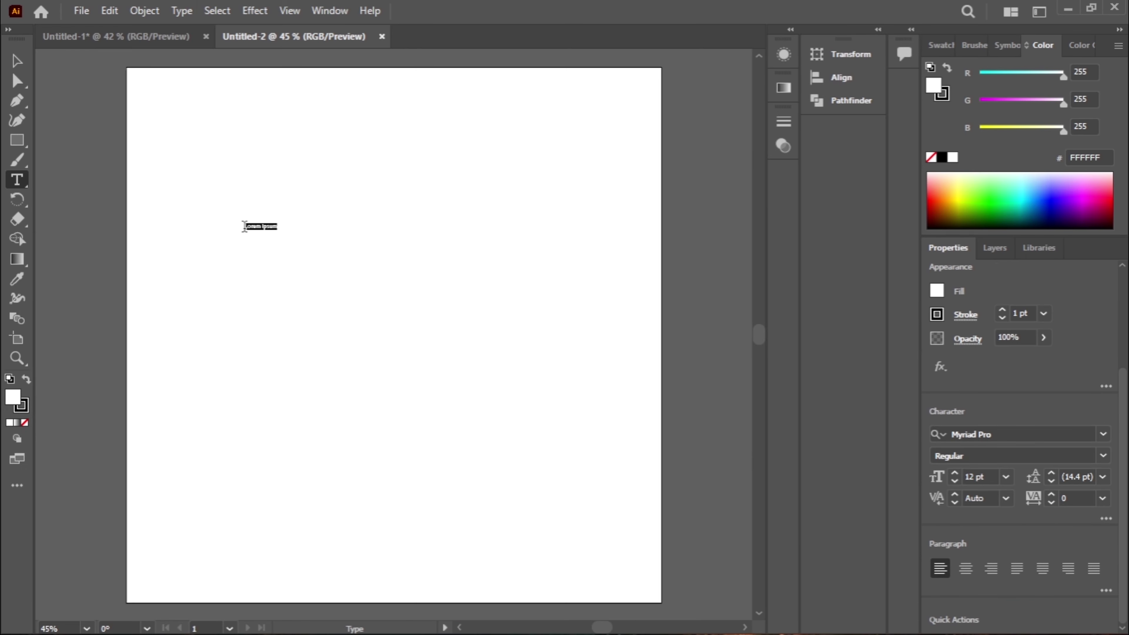
click(1006, 476)
click(1028, 440)
text(Please )
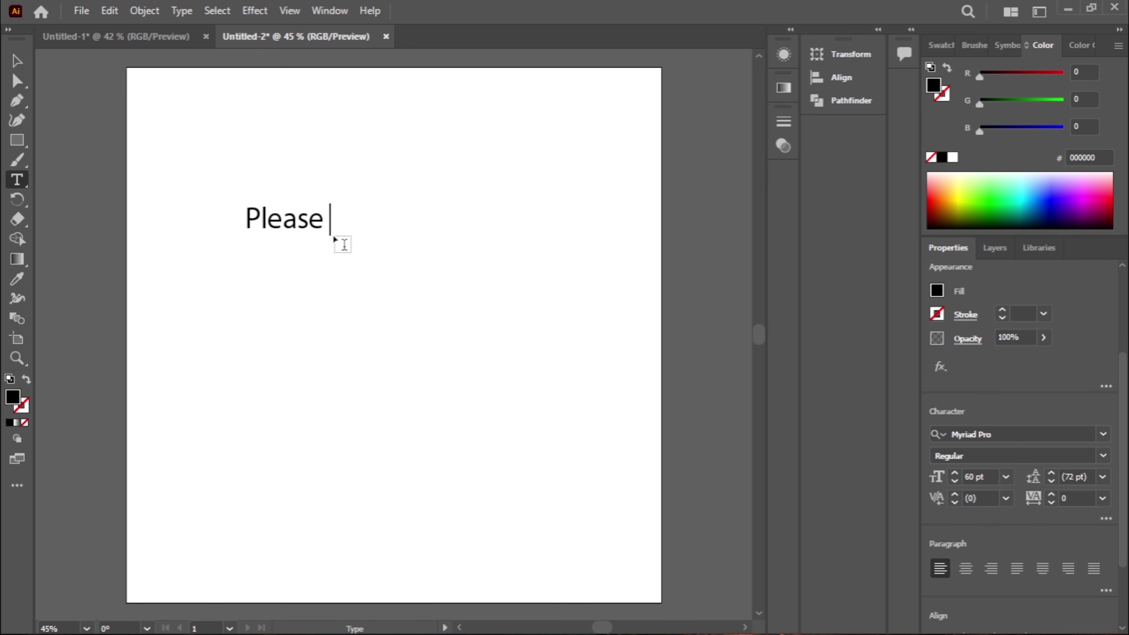
text(like and subscribe)
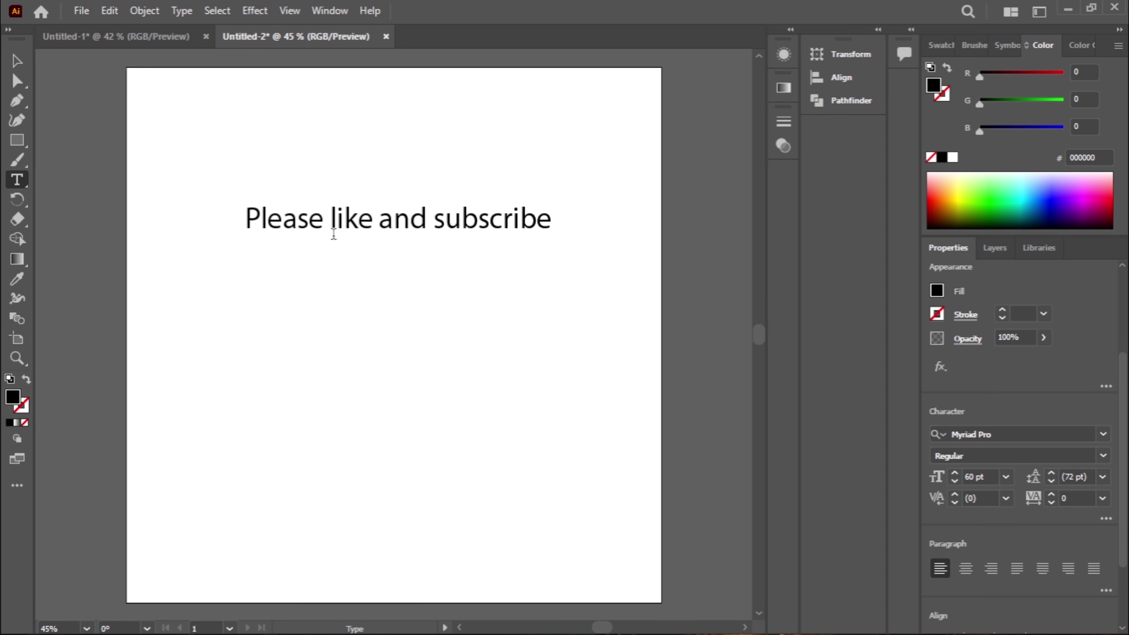
key(BackSpace)
key(BackSpace)
key(BackSpace)
key(BackSpace)
key(BackSpace)
key(BackSpace)
key(BackSpace)
key(BackSpace)
key(BackSpace)
drag(402, 245, 443, 237)
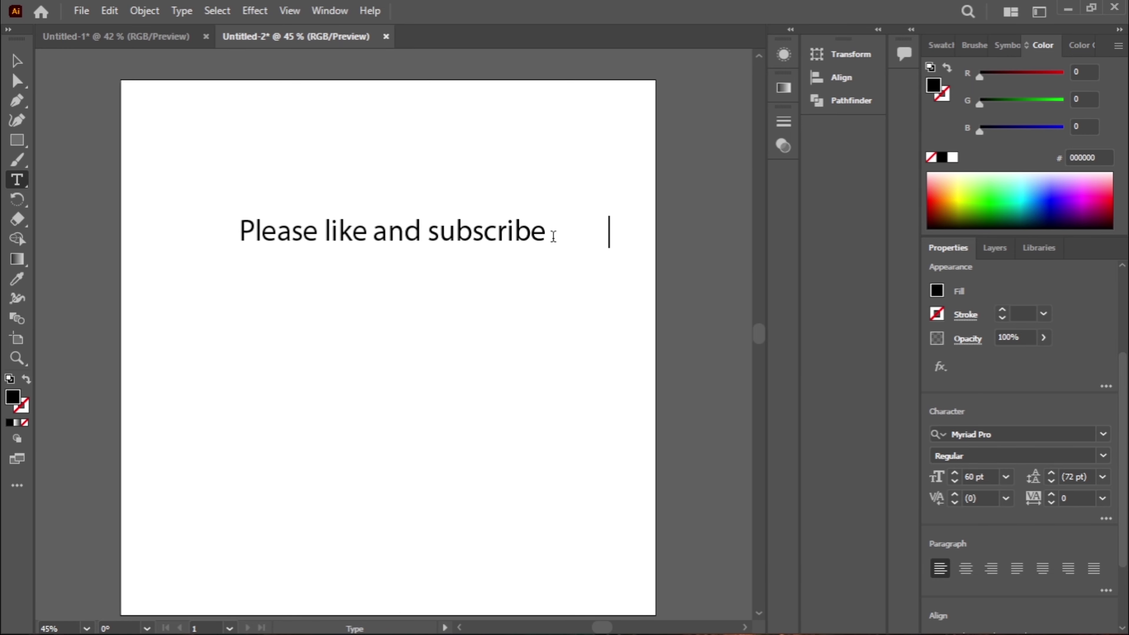
drag(547, 249, 572, 292)
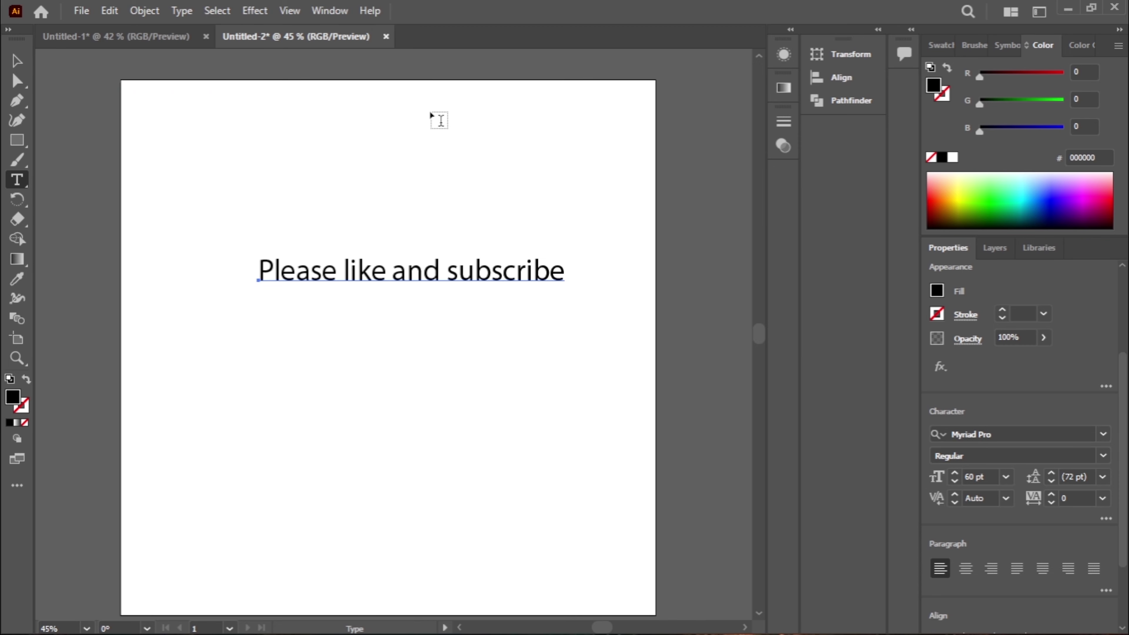
Drag the 'Please like and subscribe' text into the artboard's top-left corner and deselect it
click(17, 60)
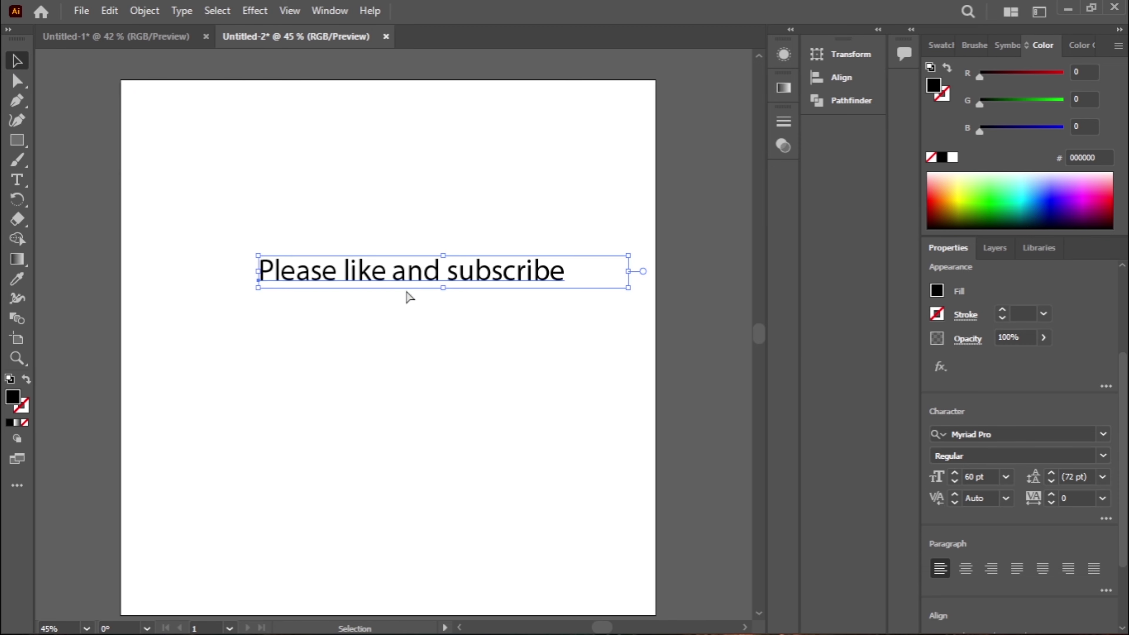
drag(418, 278, 309, 145)
click(195, 209)
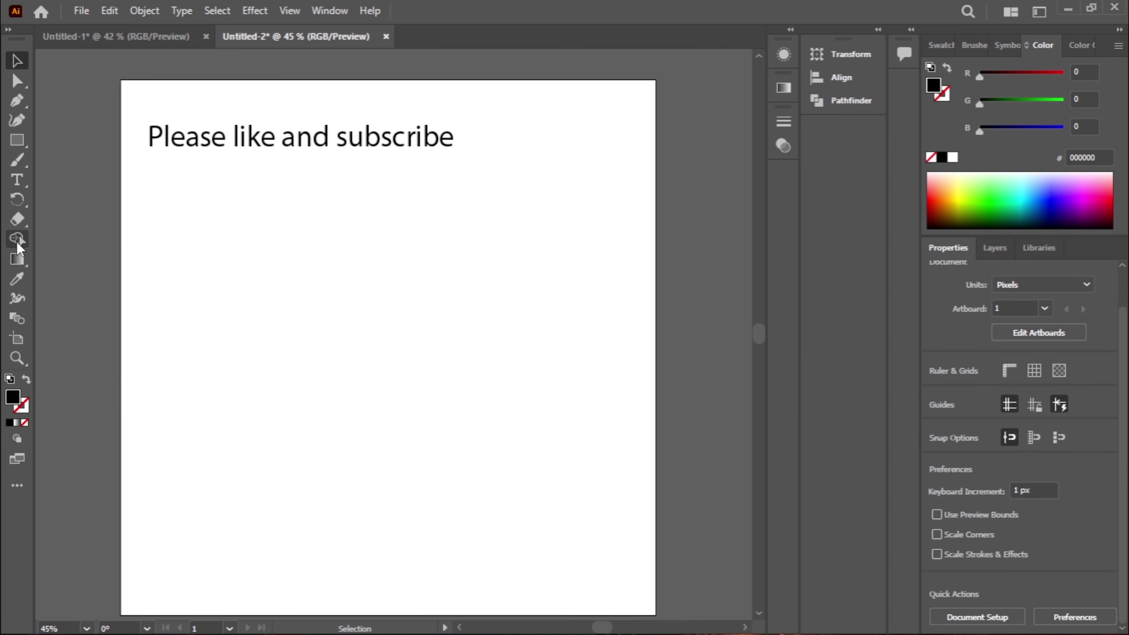
key(p)
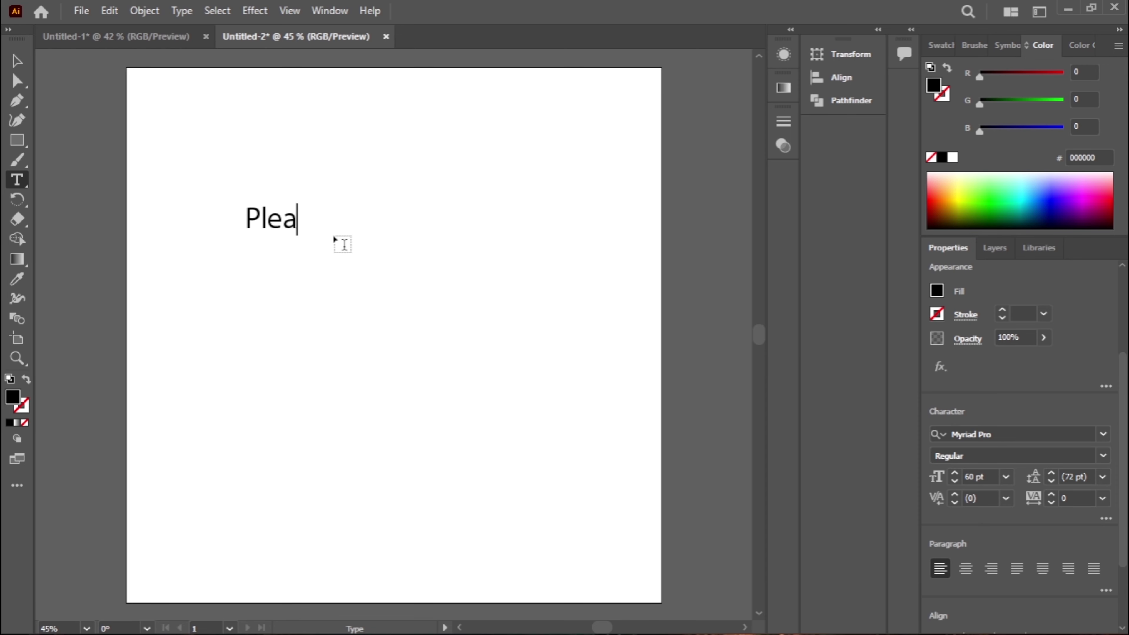
Finish typing 'Please like and subscribe' and drag the line slightly left and down near the upper middle
text( lik)
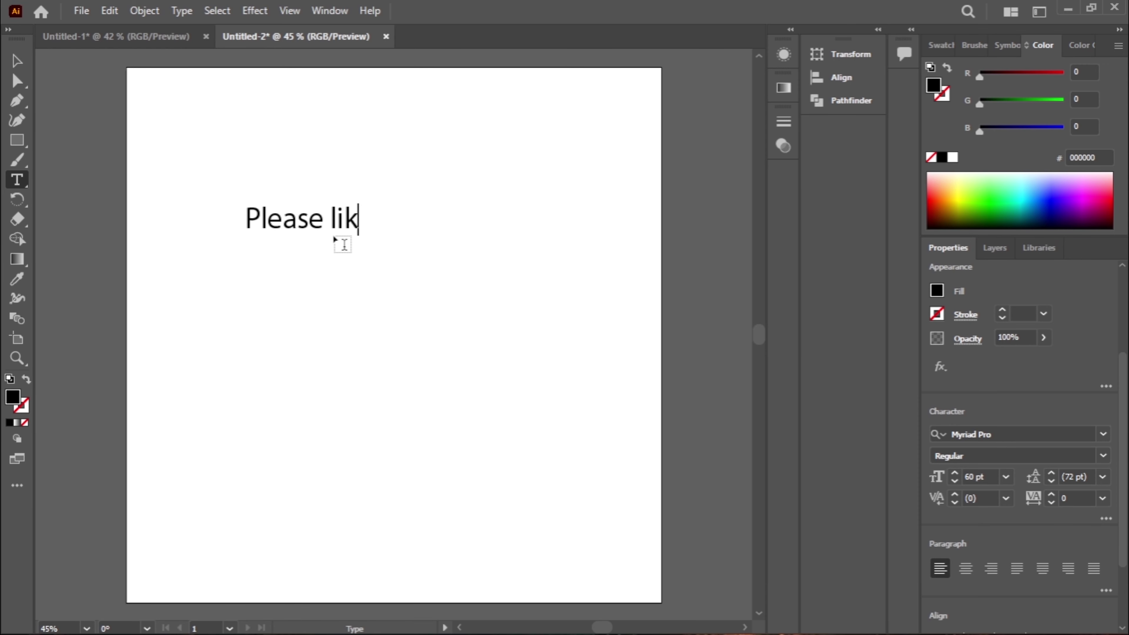
text(e and)
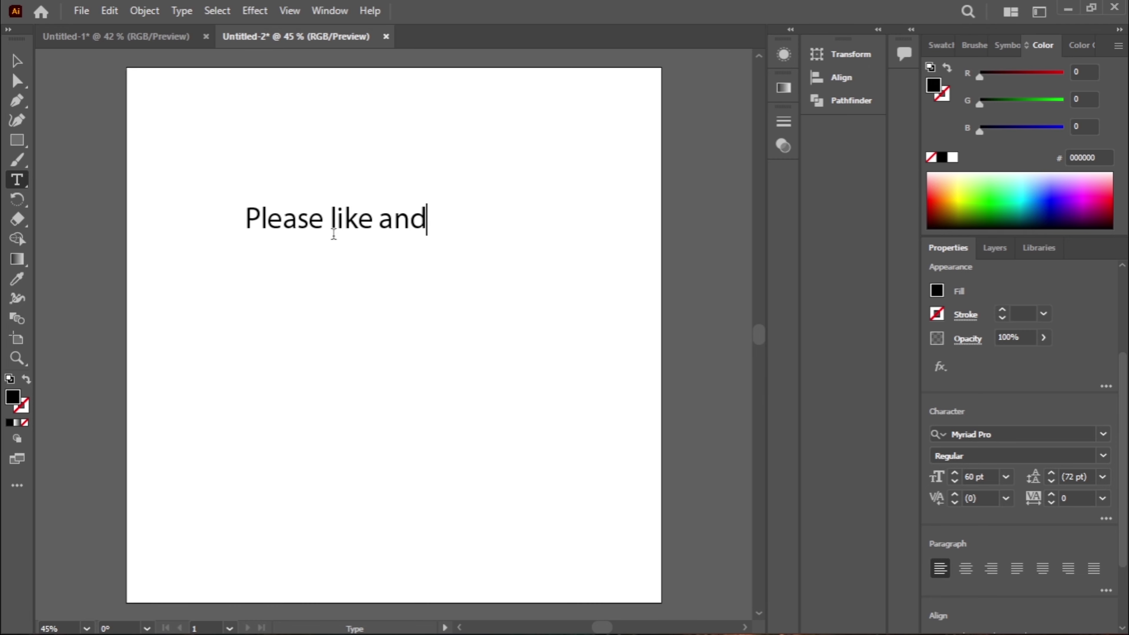
text( subscr)
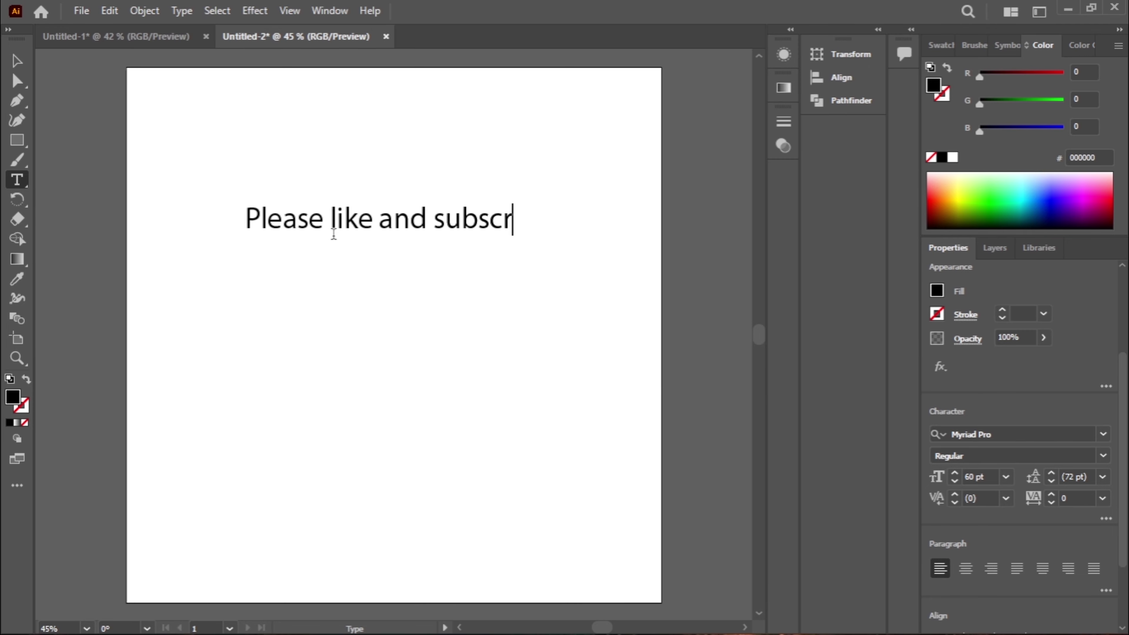
text(ibe)
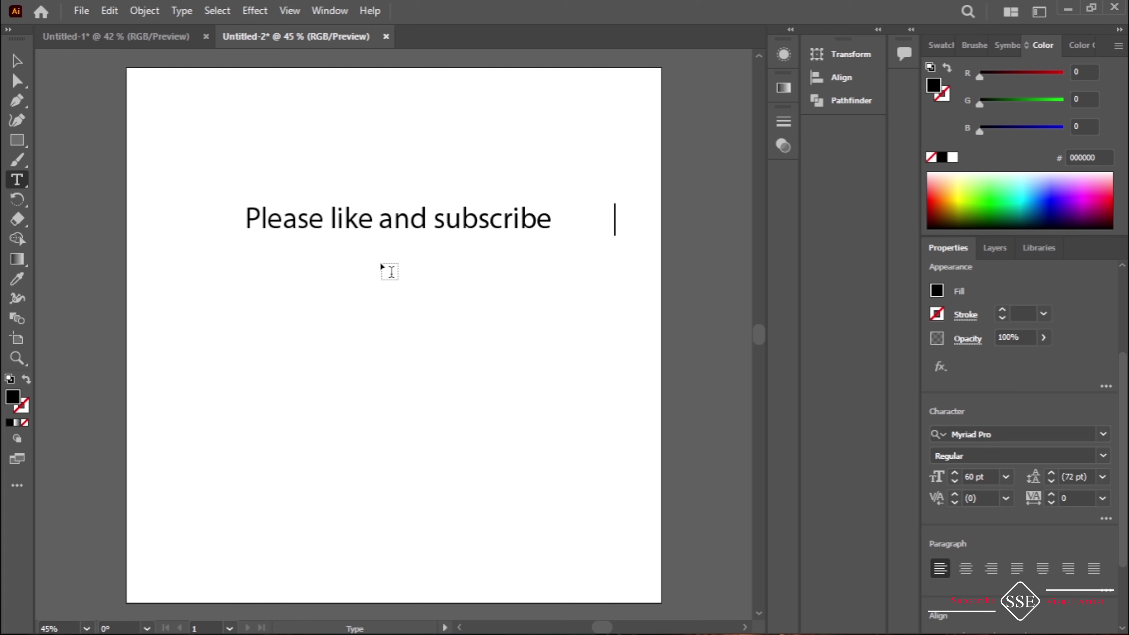
key(space)
mouse_move(406, 239)
mouse_down()
mouse_move(360, 244)
mouse_move(373, 290)
mouse_move(396, 227)
mouse_move(387, 298)
mouse_move(383, 242)
mouse_move(403, 309)
mouse_move(373, 247)
mouse_move(444, 276)
mouse_move(415, 277)
mouse_move(439, 255)
mouse_move(400, 248)
mouse_move(391, 288)
mouse_move(398, 253)
mouse_up()
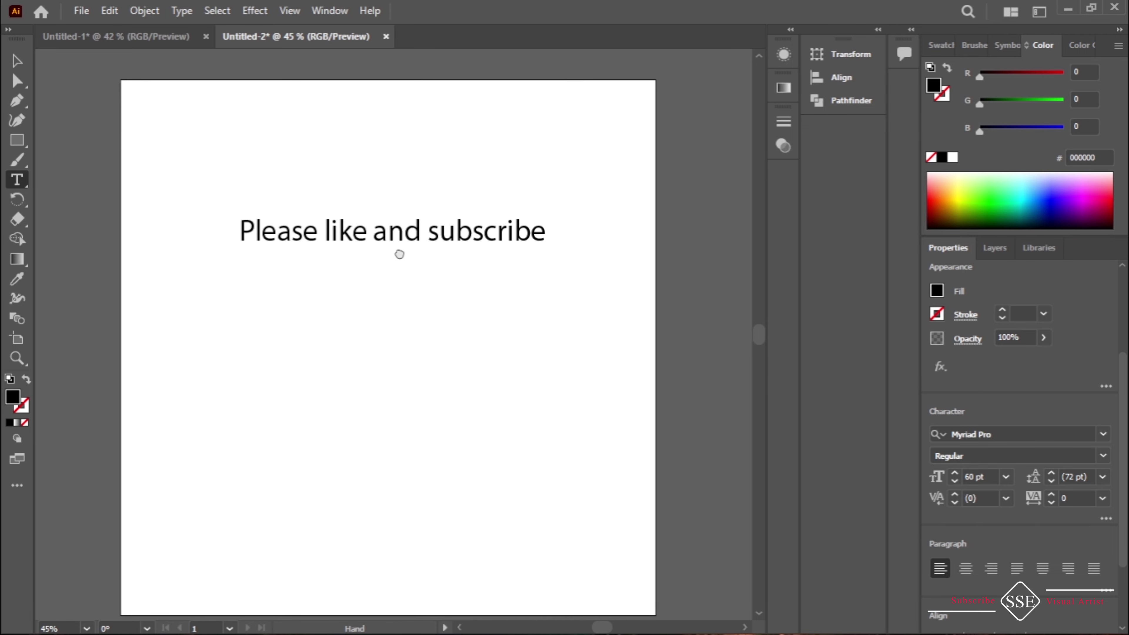
ctrl+click(560, 246)
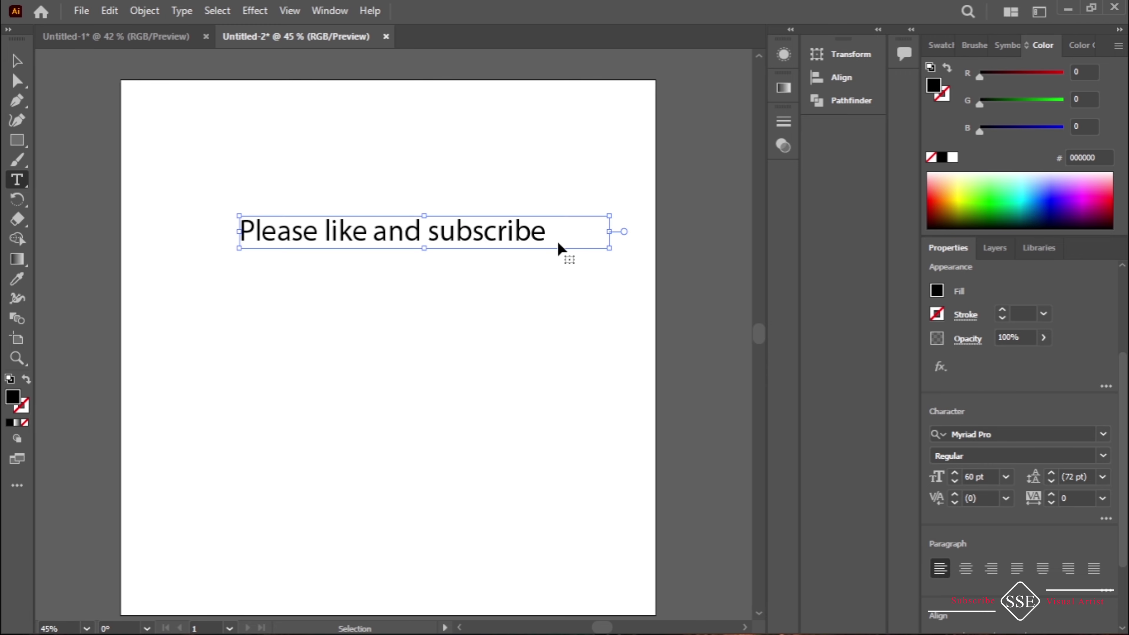
drag(551, 256, 572, 289)
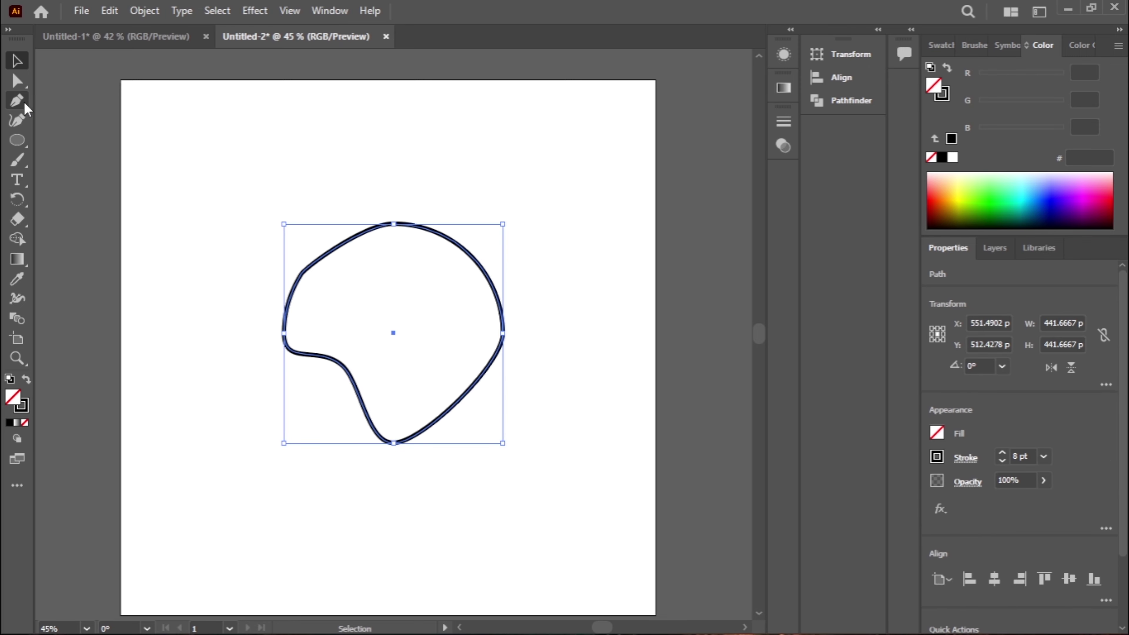
Delete the blob's top and lower-left anchors and add new anchors to round its top and lower edges
click(20, 101)
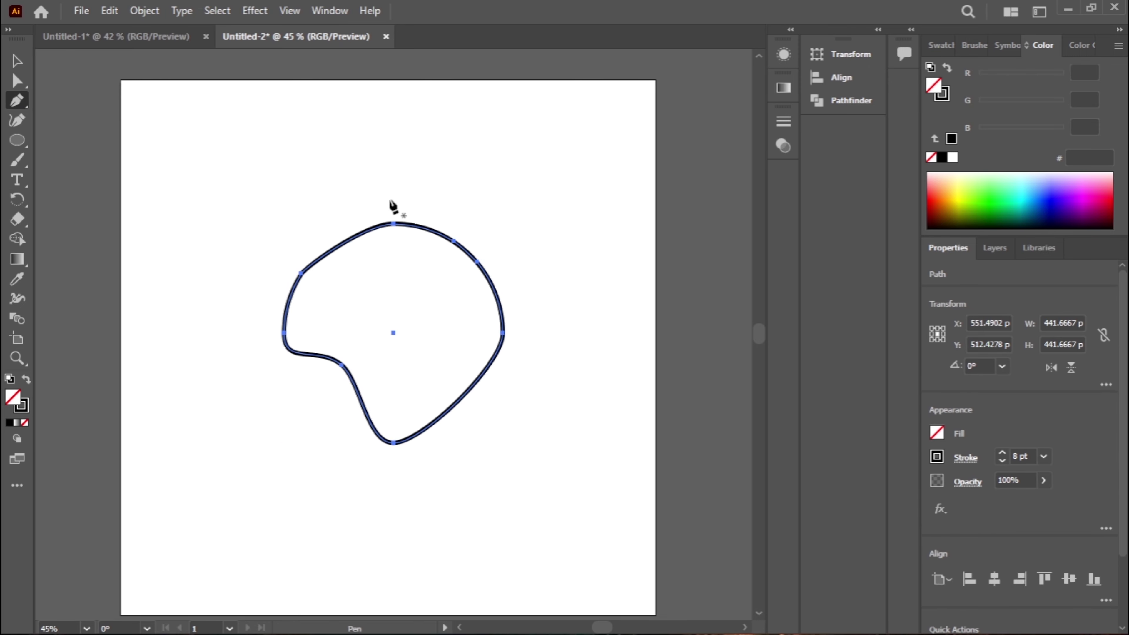
click(394, 224)
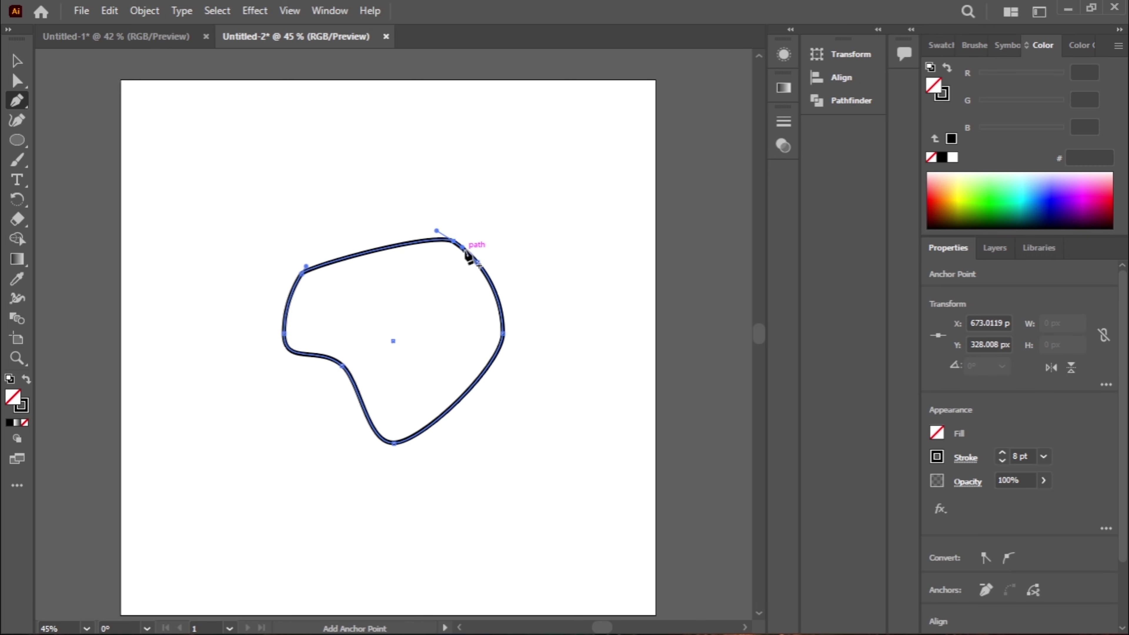
click(364, 253)
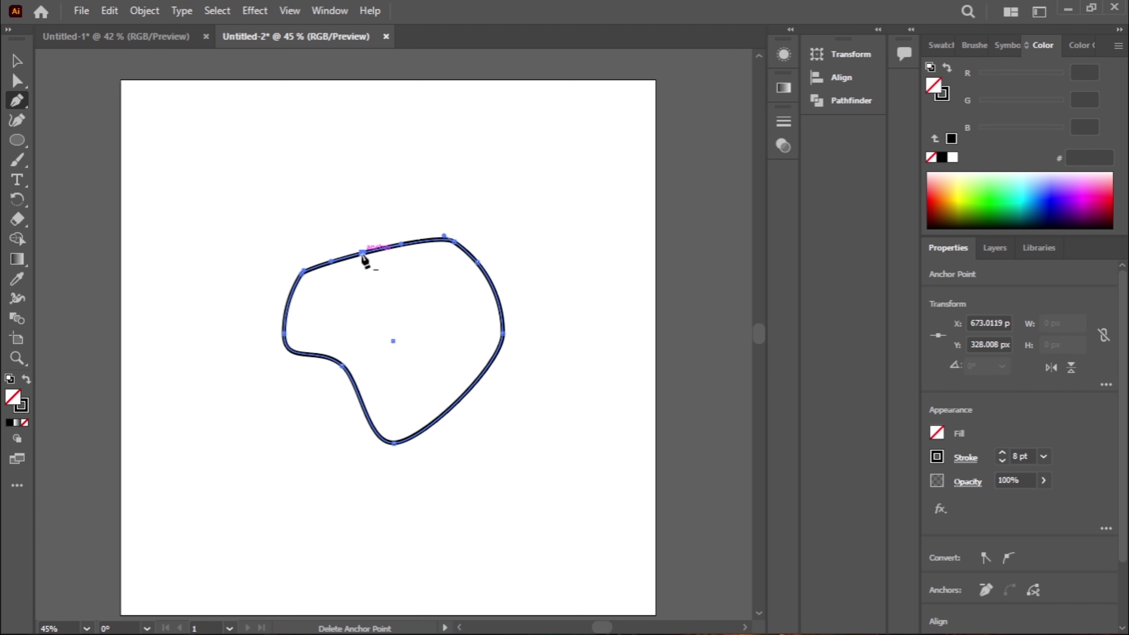
drag(364, 254, 366, 231)
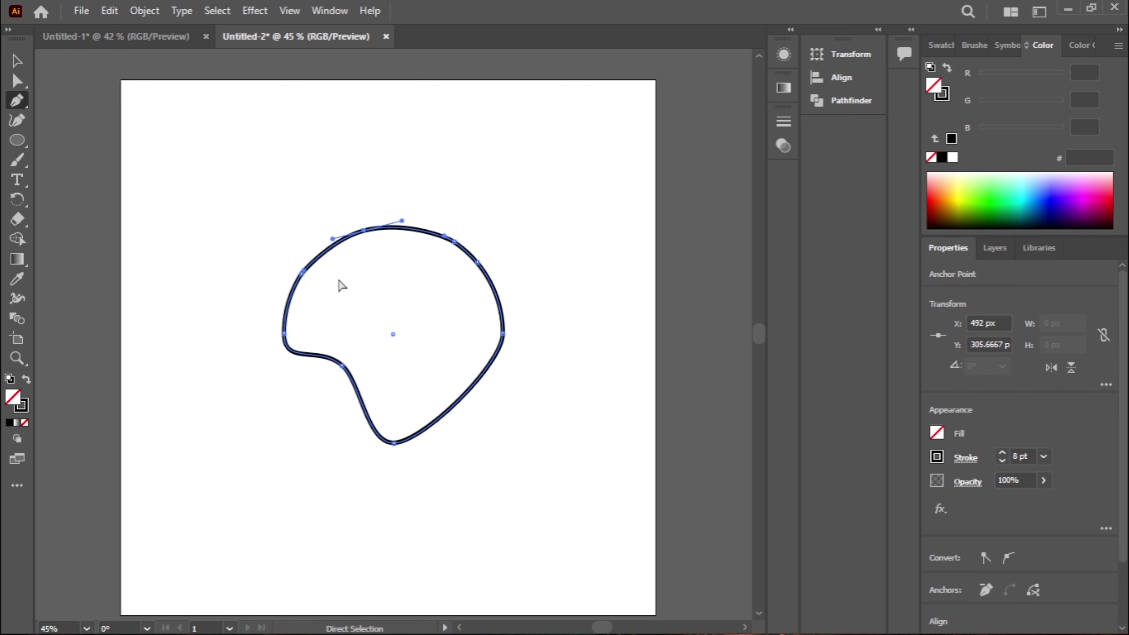
click(342, 366)
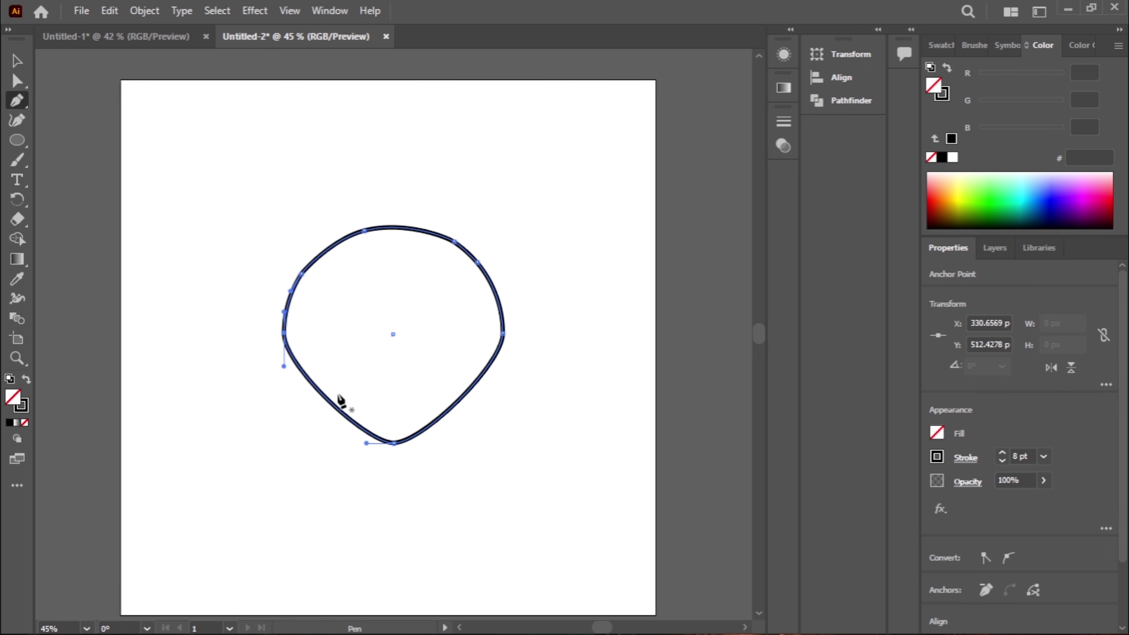
click(325, 396)
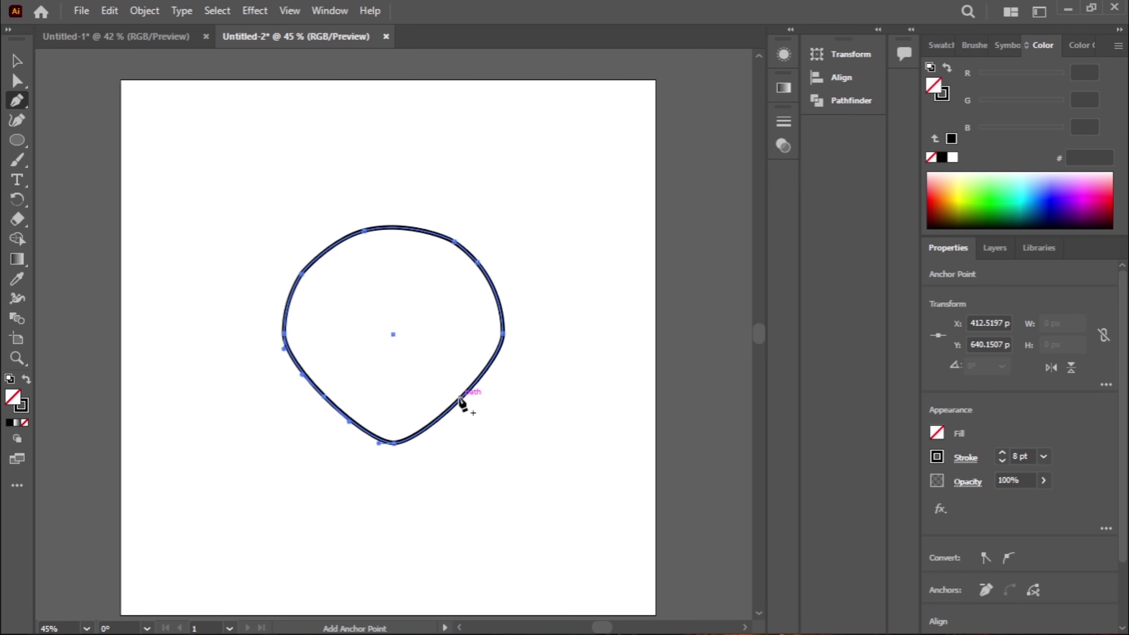
drag(462, 400, 486, 383)
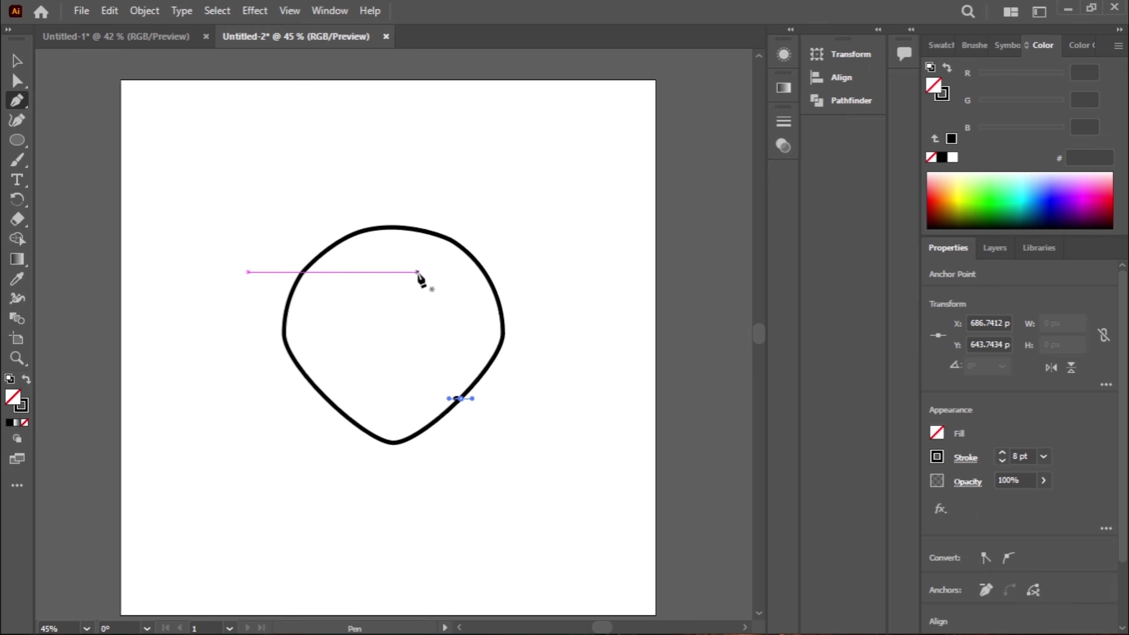
ctrl+click(442, 334)
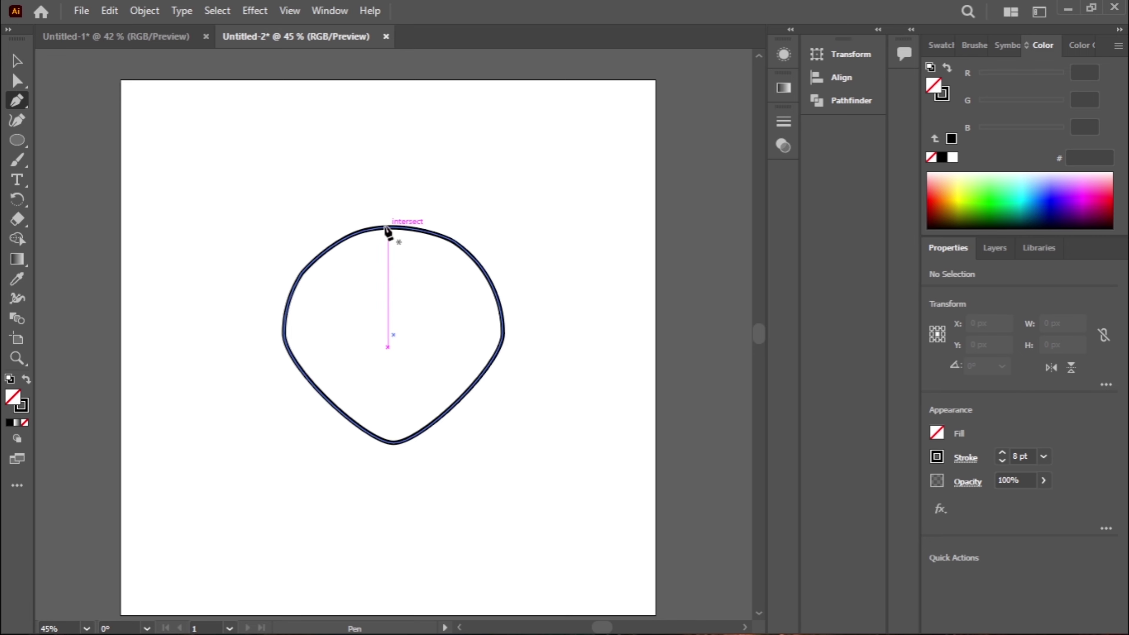
Select the blob outline and delete its top-right, bottom and left anchor points
key(v)
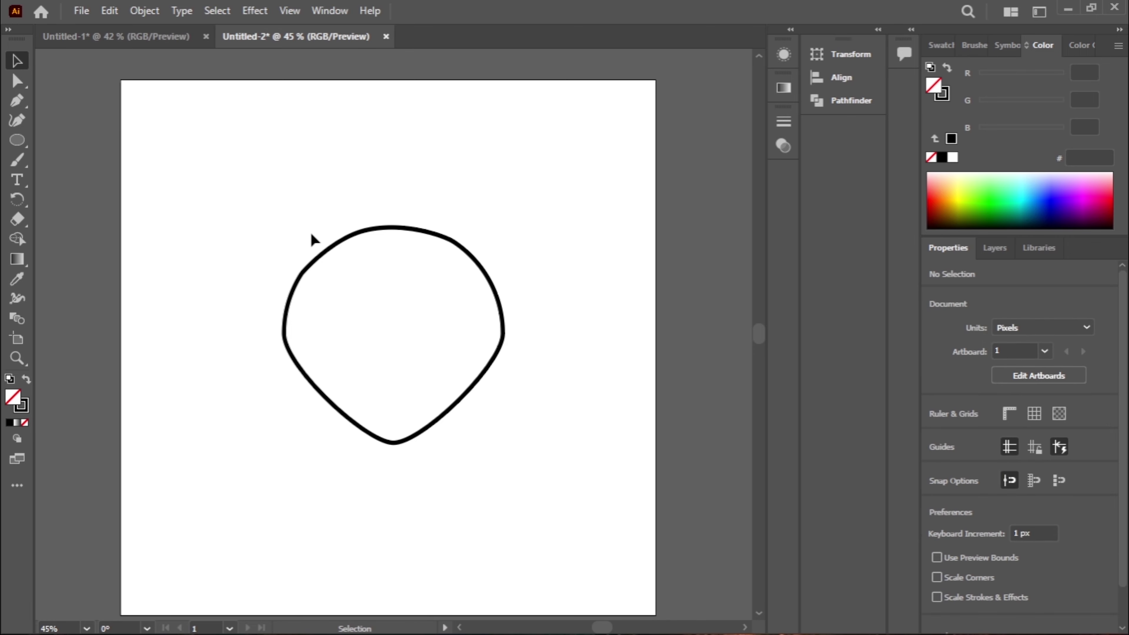
drag(311, 237, 346, 290)
click(22, 95)
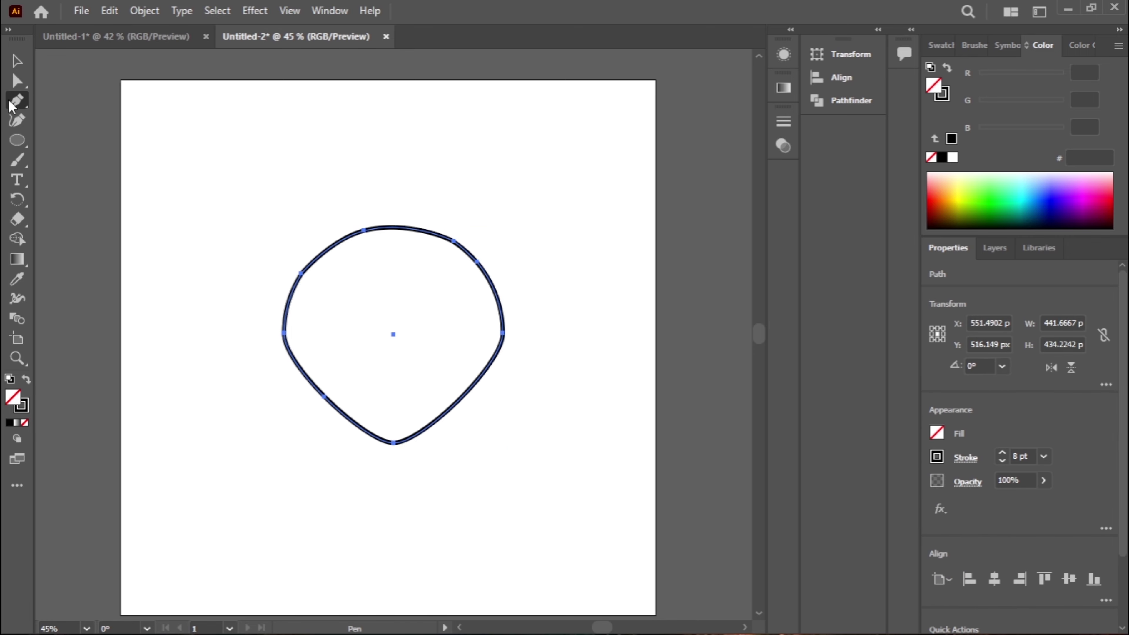
click(454, 241)
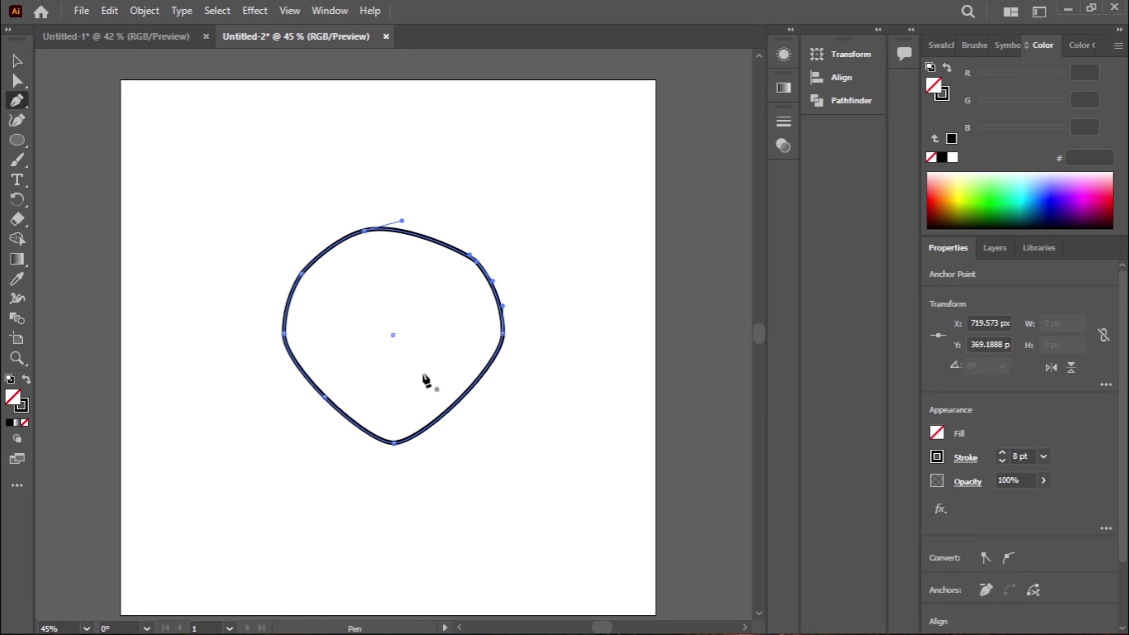
click(394, 443)
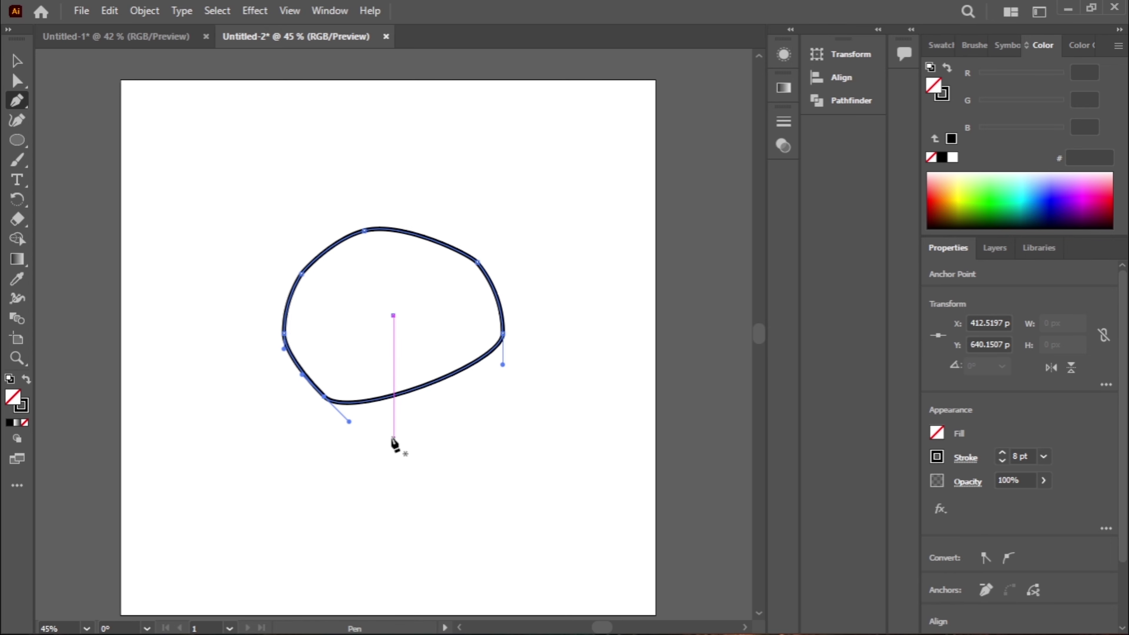
click(285, 333)
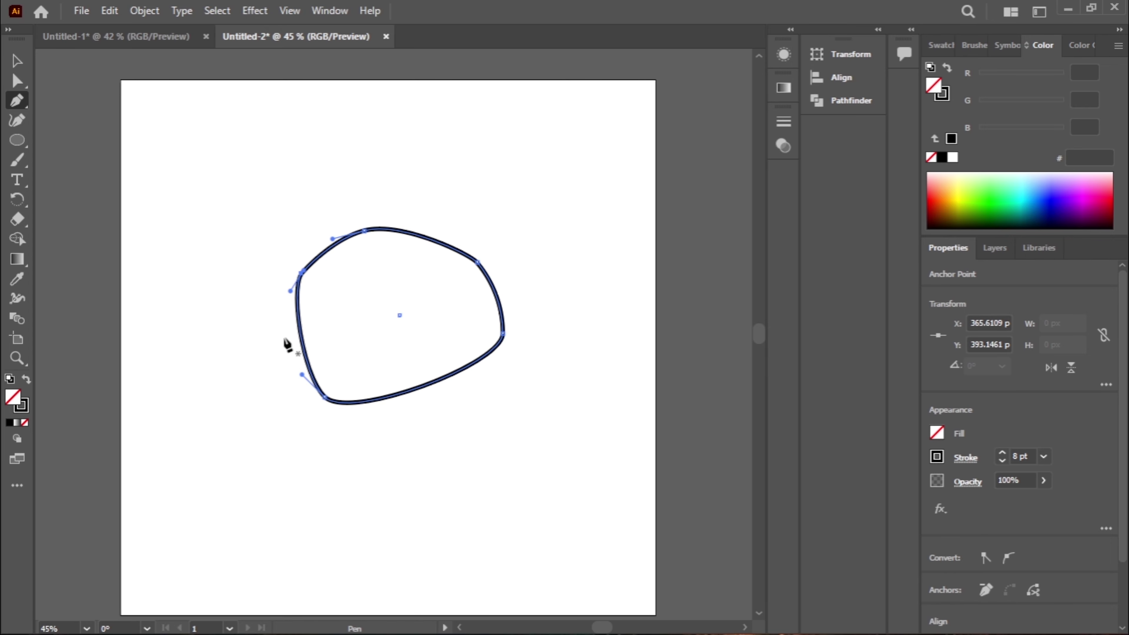
Add three anchors along the left side and two along the bottom, then pull a bottom anchor down
click(299, 330)
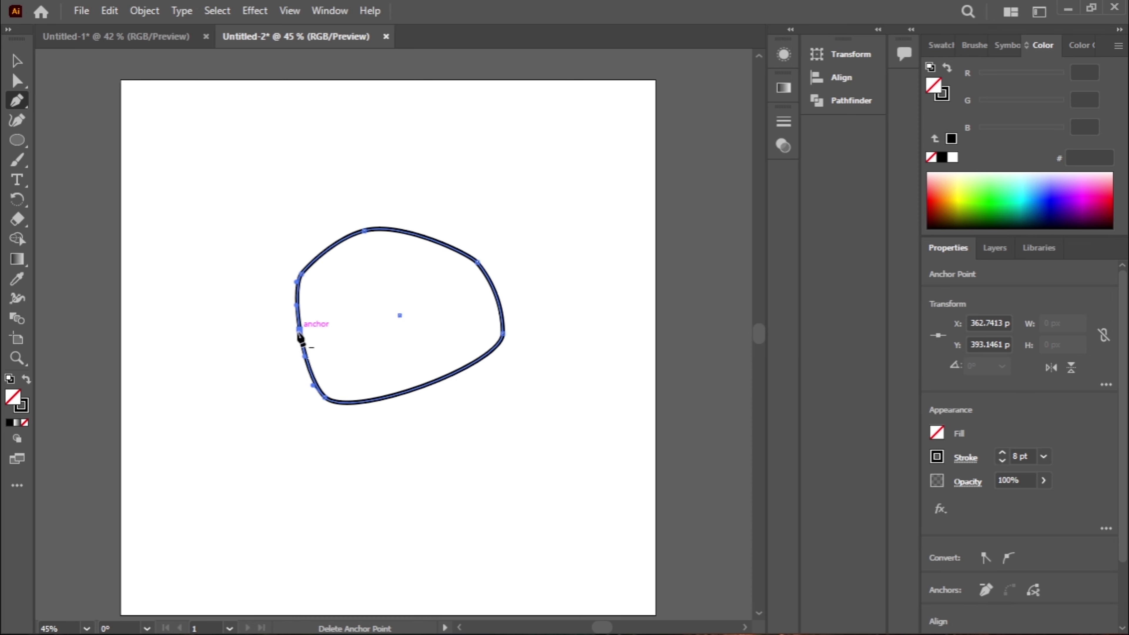
click(305, 357)
click(314, 385)
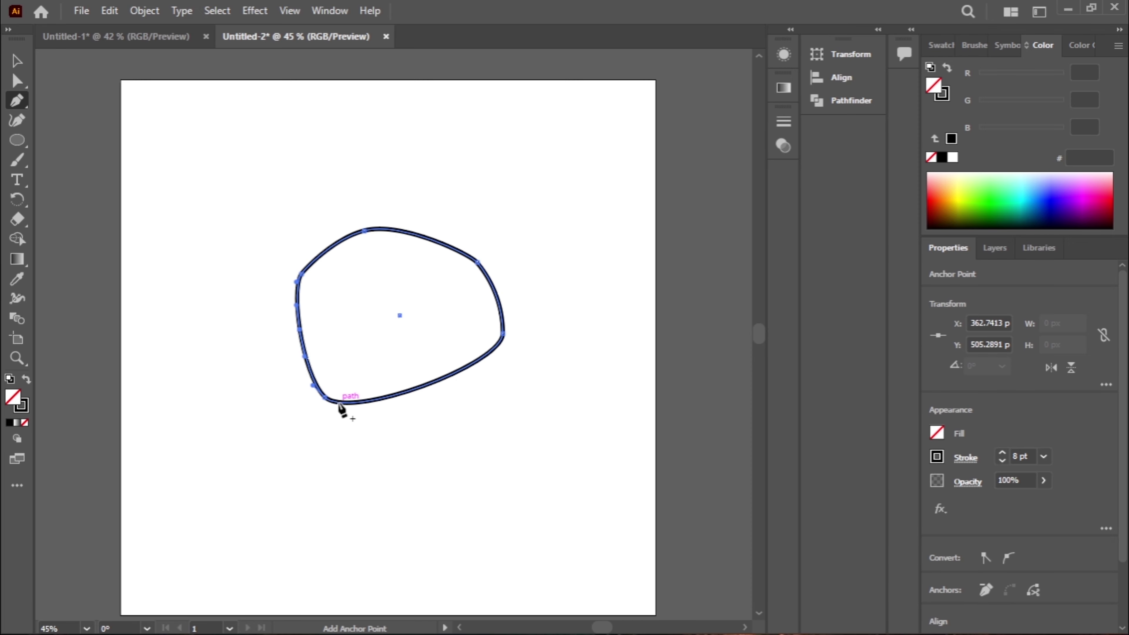
click(337, 402)
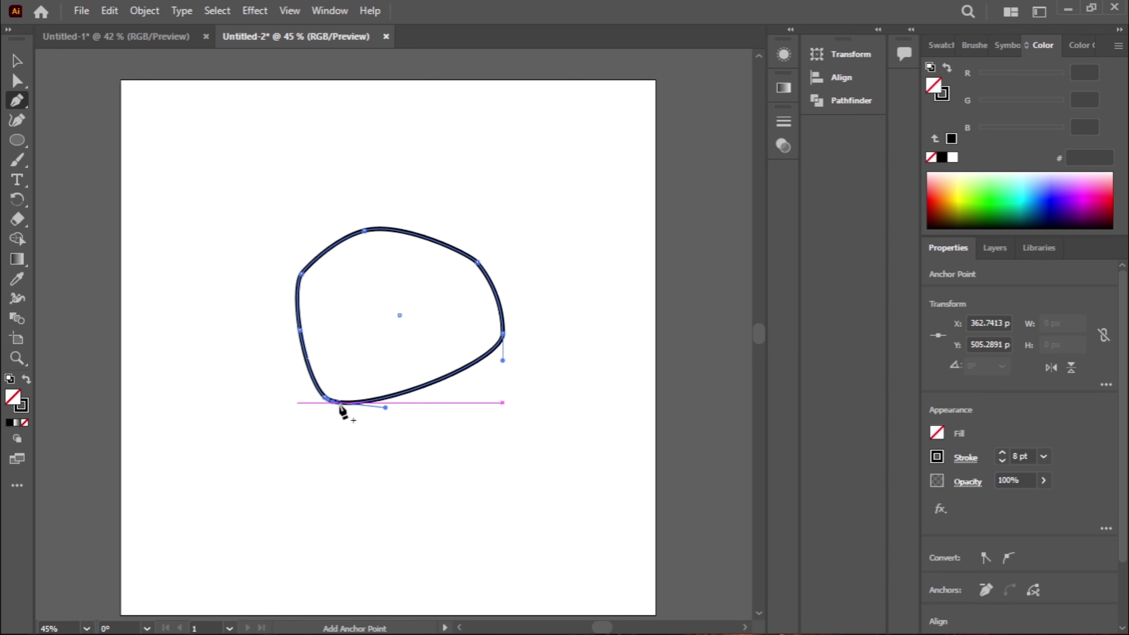
click(425, 385)
key(ctrl)
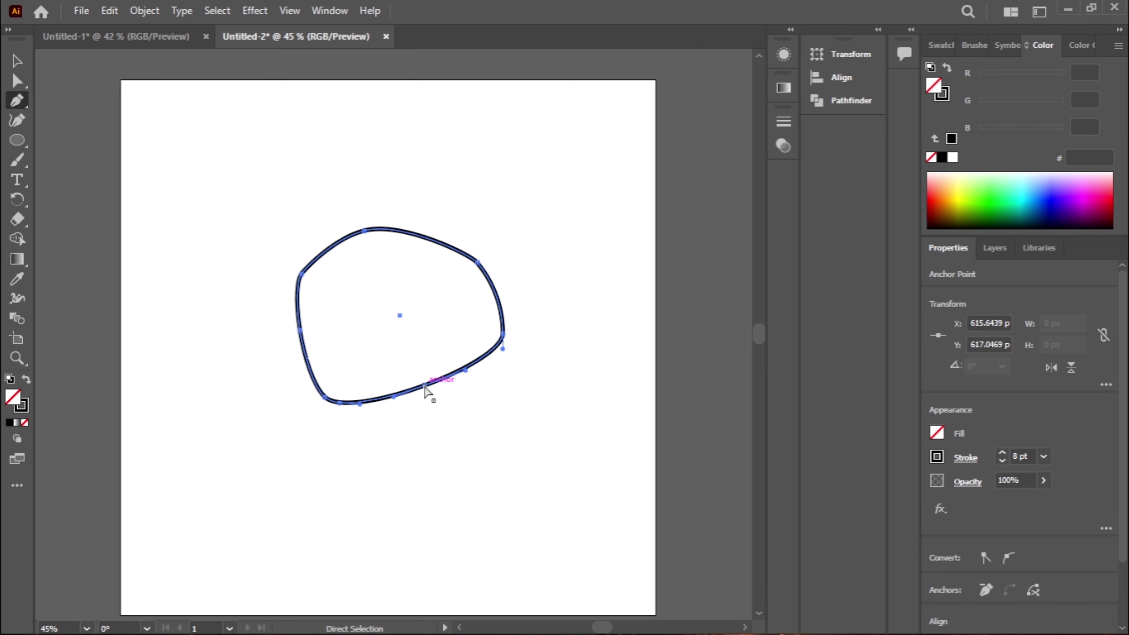
drag(425, 386, 427, 406)
Select the SSE3.0 text and nudge it slightly on the artboard
key(ctrl)
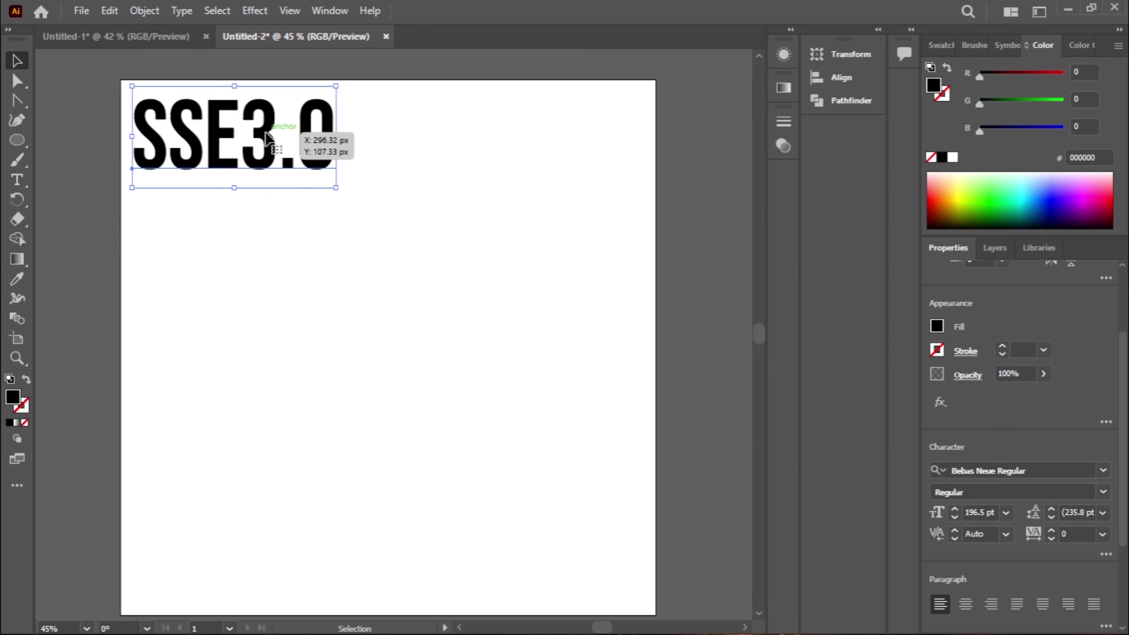
click(842, 77)
click(636, 93)
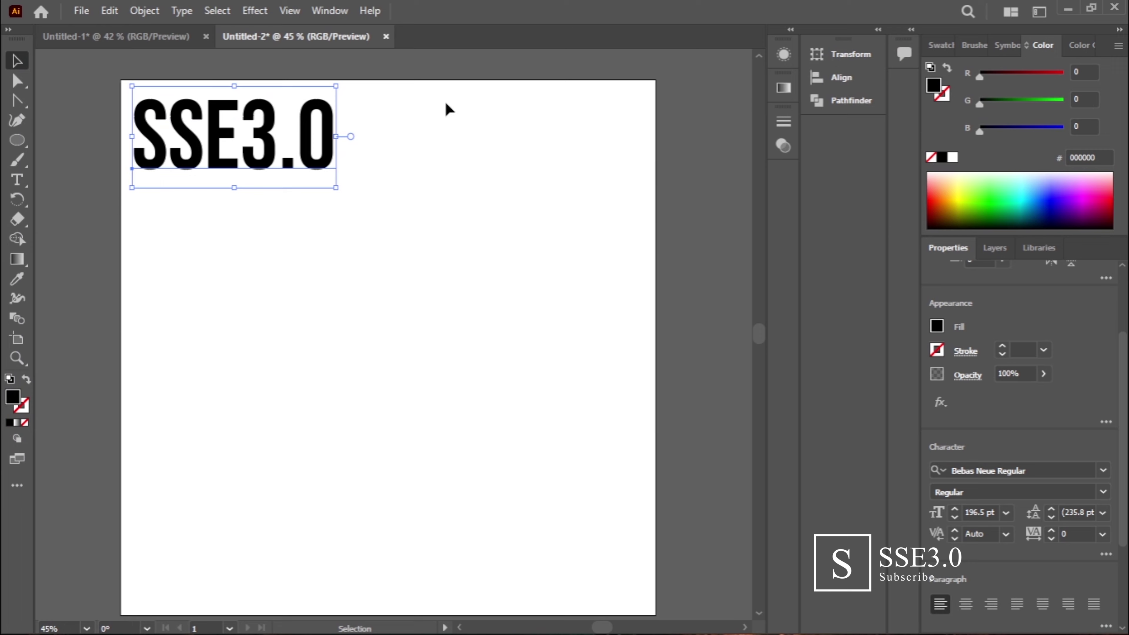
drag(262, 149, 278, 141)
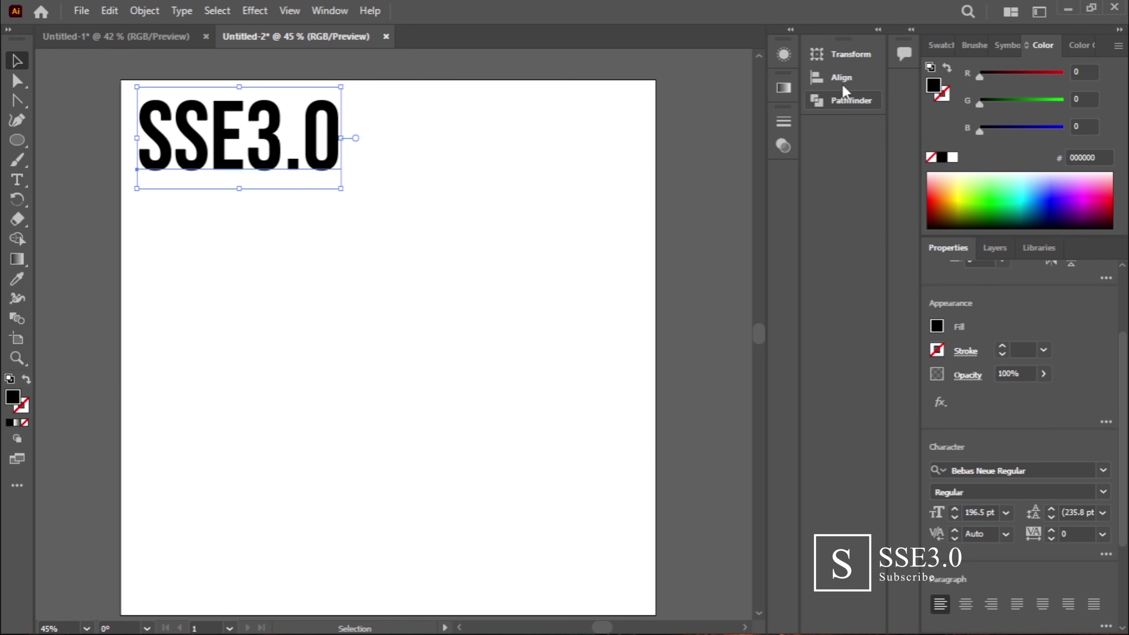
Align the SSE3.0 text to the artboard's left, right, horizontal and vertical centre, then drag it up-left
click(855, 79)
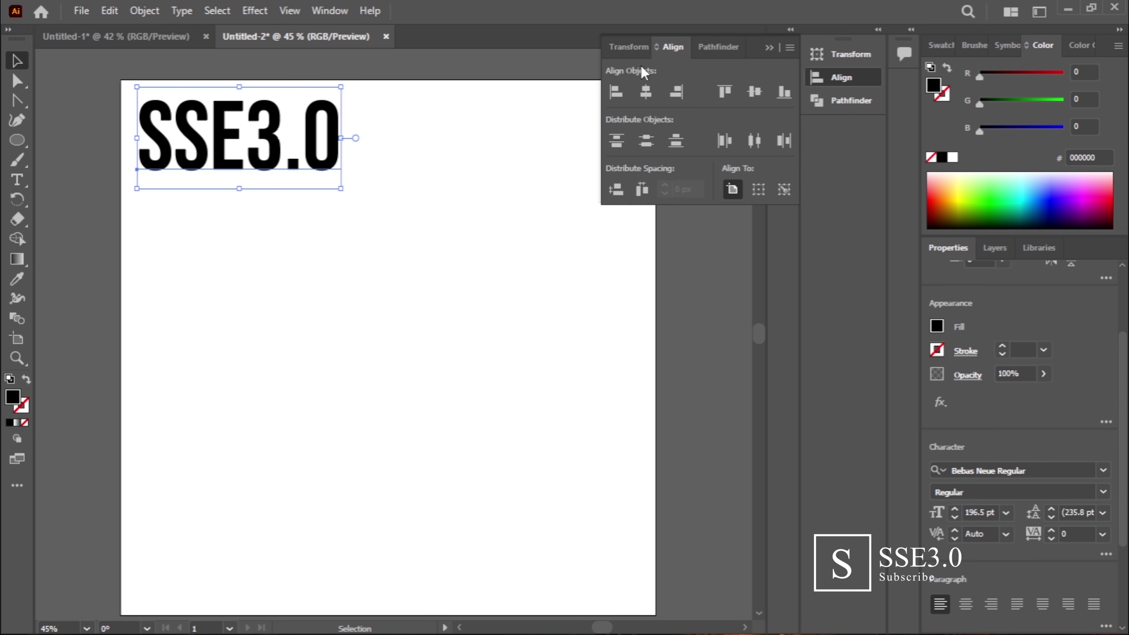
click(620, 93)
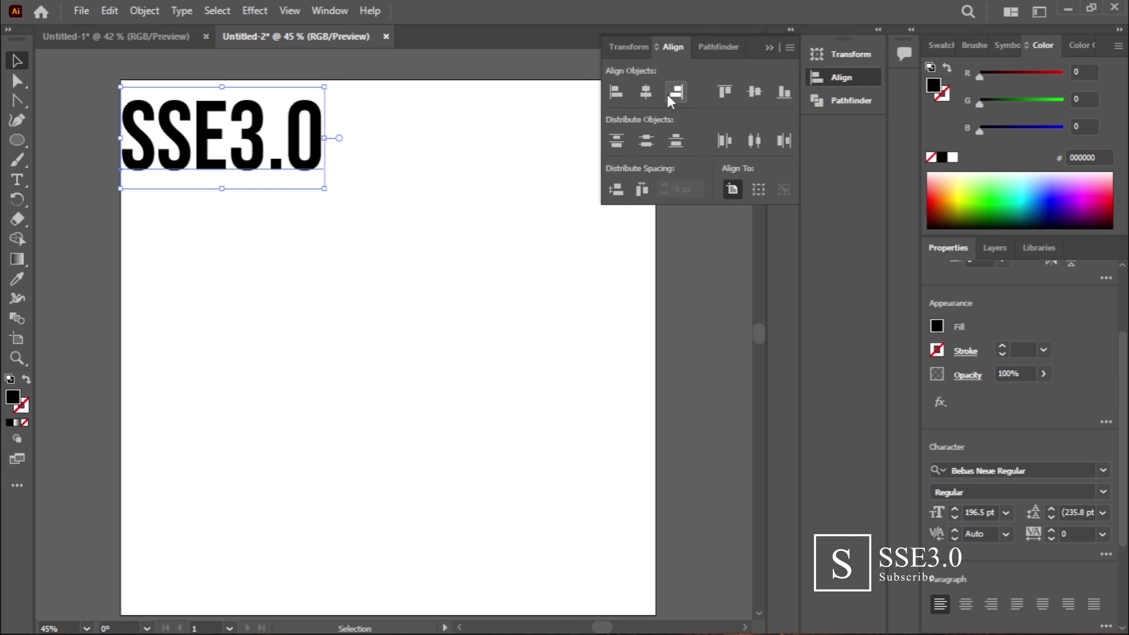
click(680, 96)
click(647, 94)
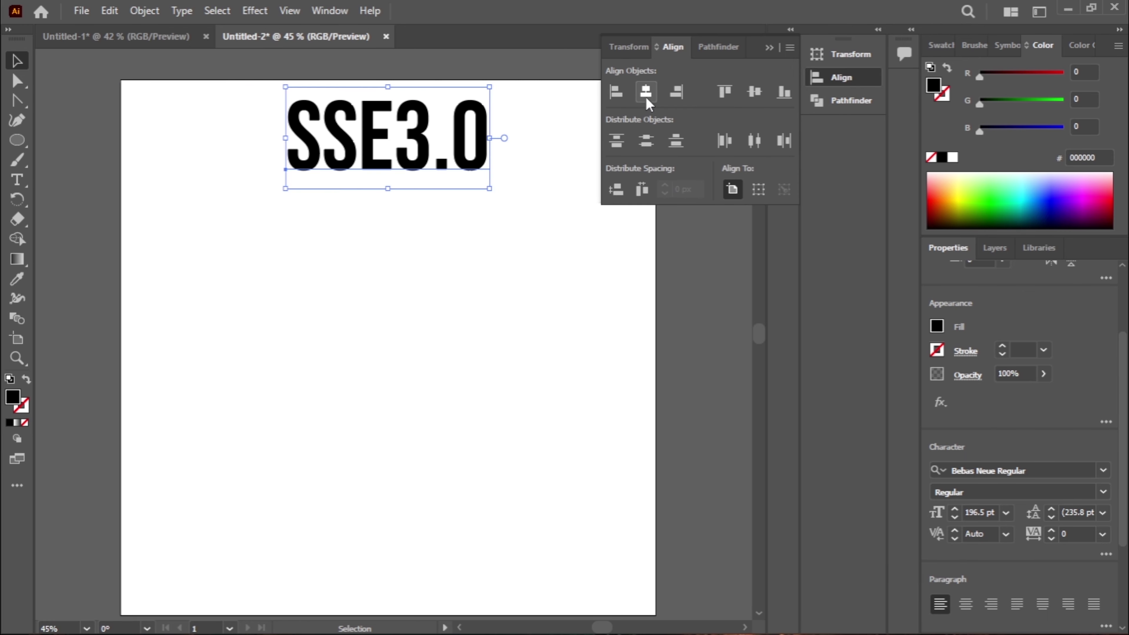
click(759, 100)
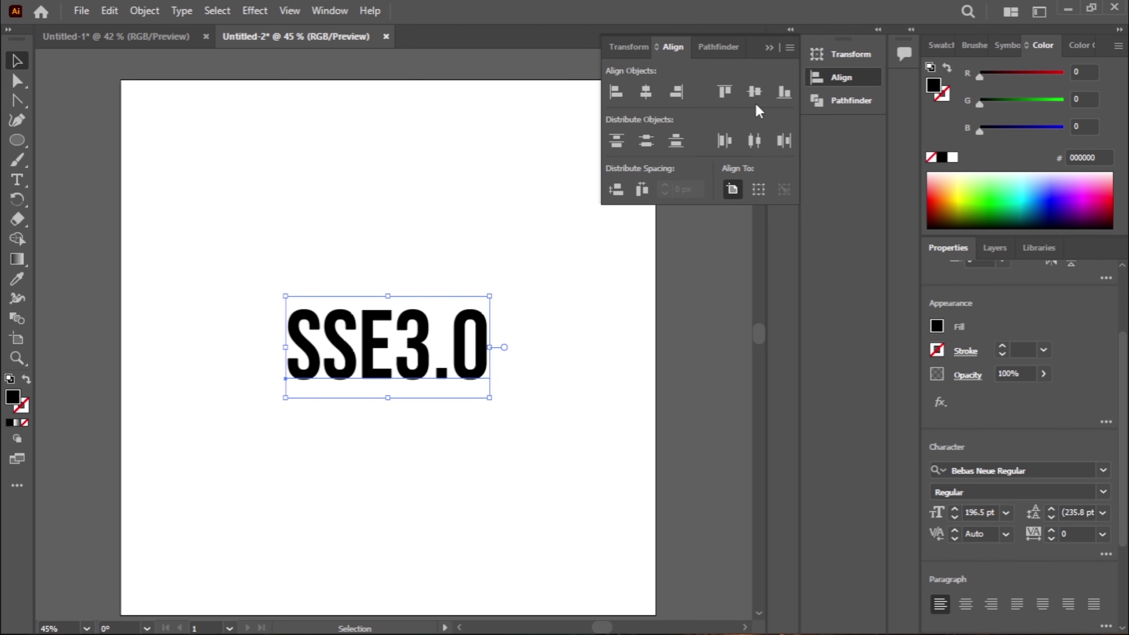
click(676, 95)
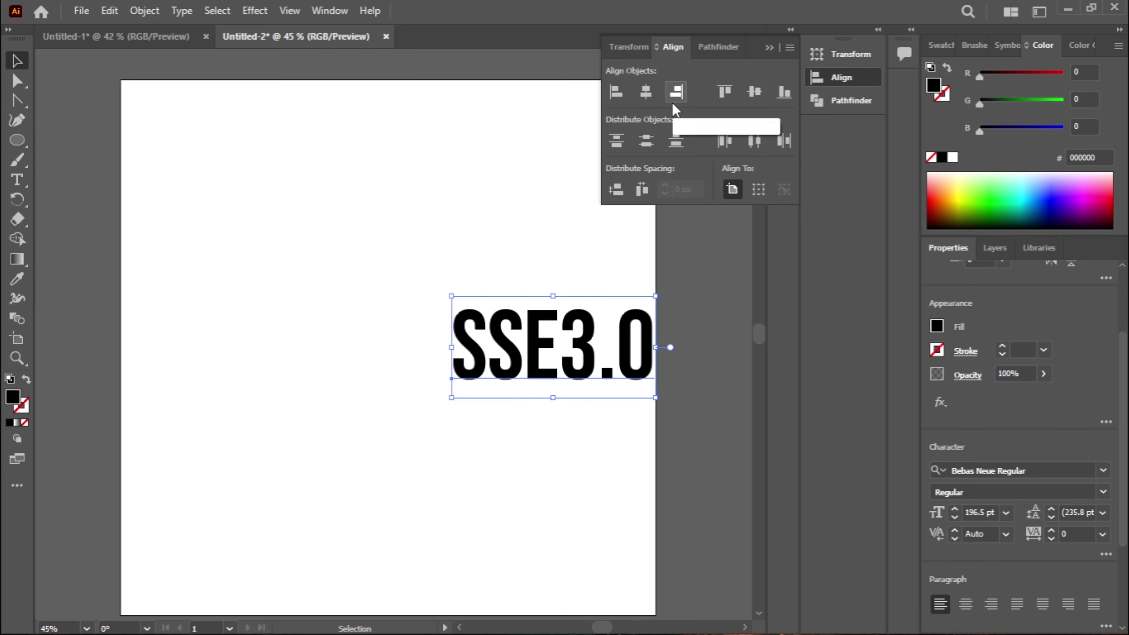
click(646, 95)
click(616, 94)
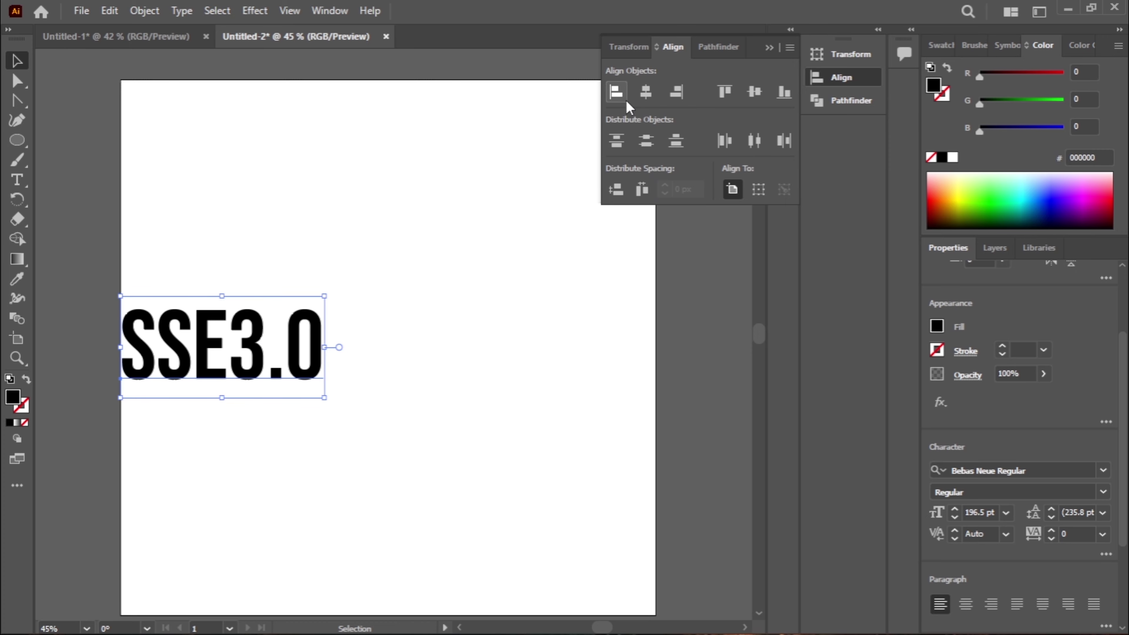
drag(246, 343, 280, 238)
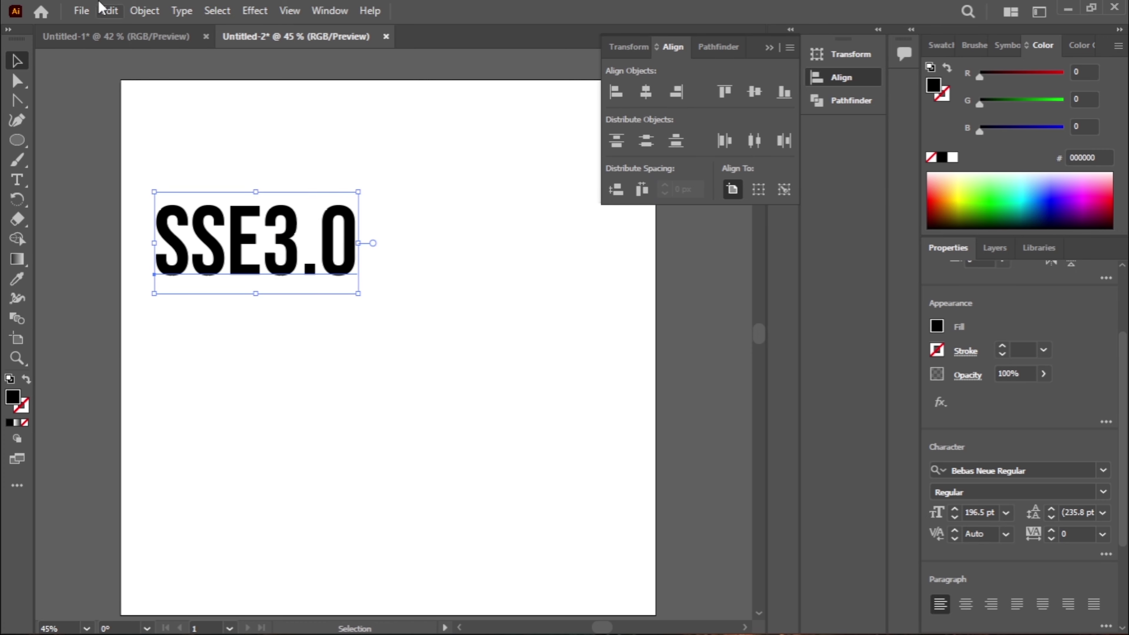
Open Keyboard Shortcuts, switch to Menu Commands and expand Object > Align
click(105, 10)
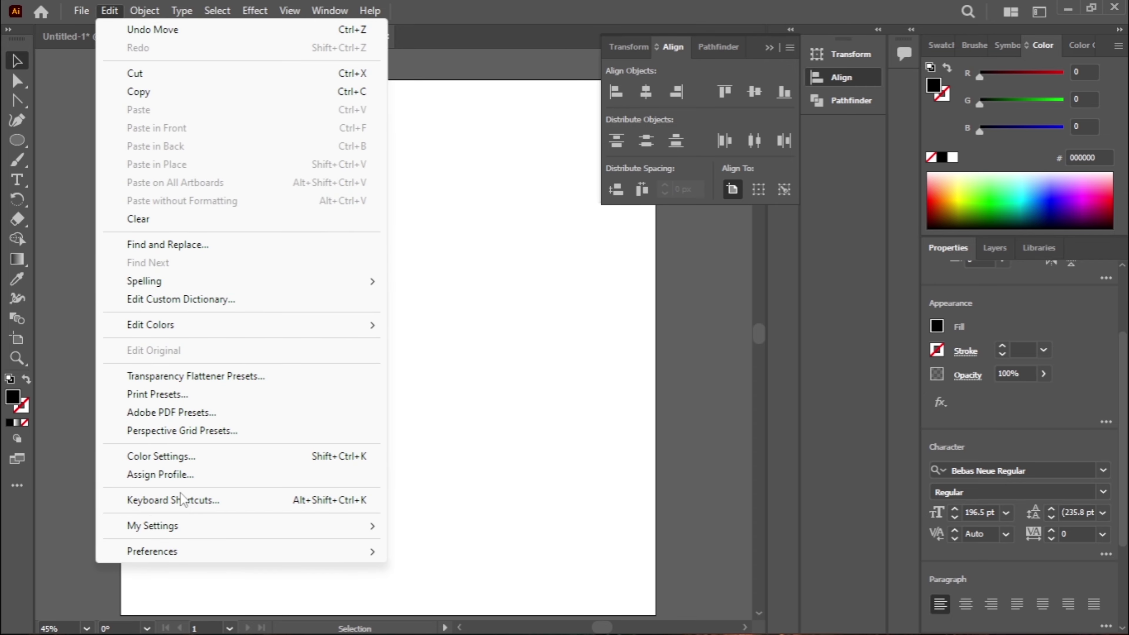
click(196, 505)
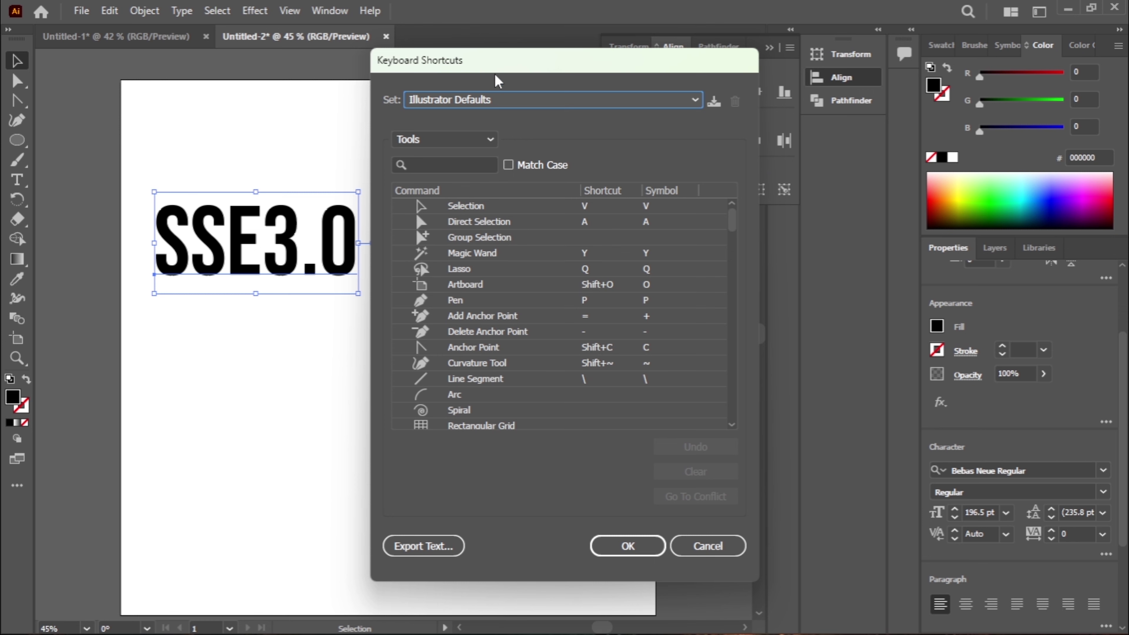
click(491, 140)
click(467, 158)
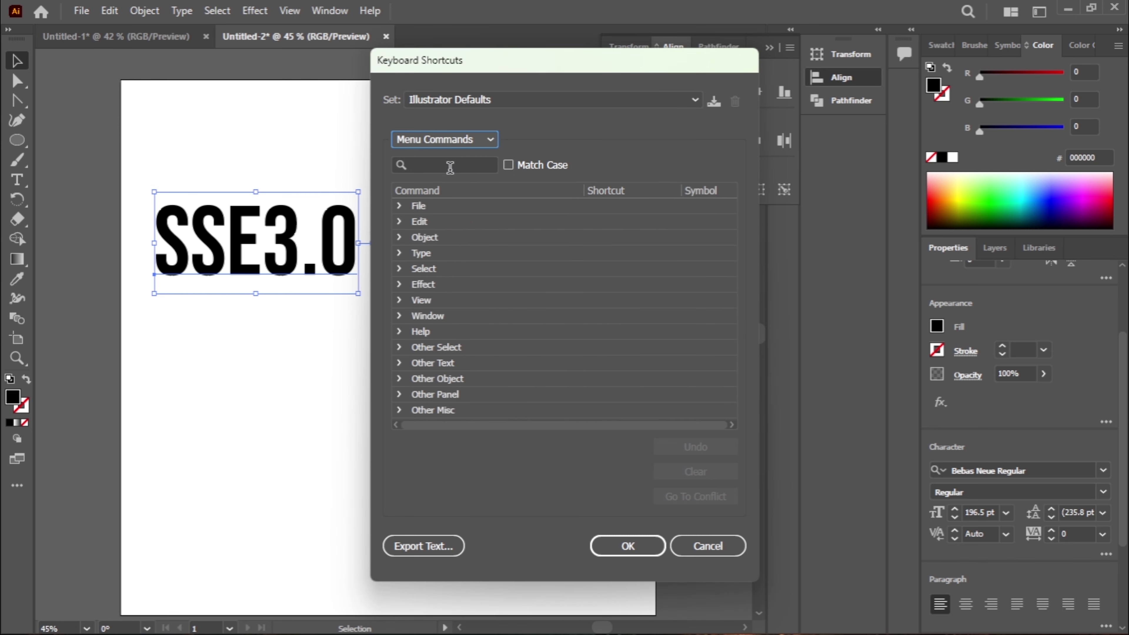
click(400, 238)
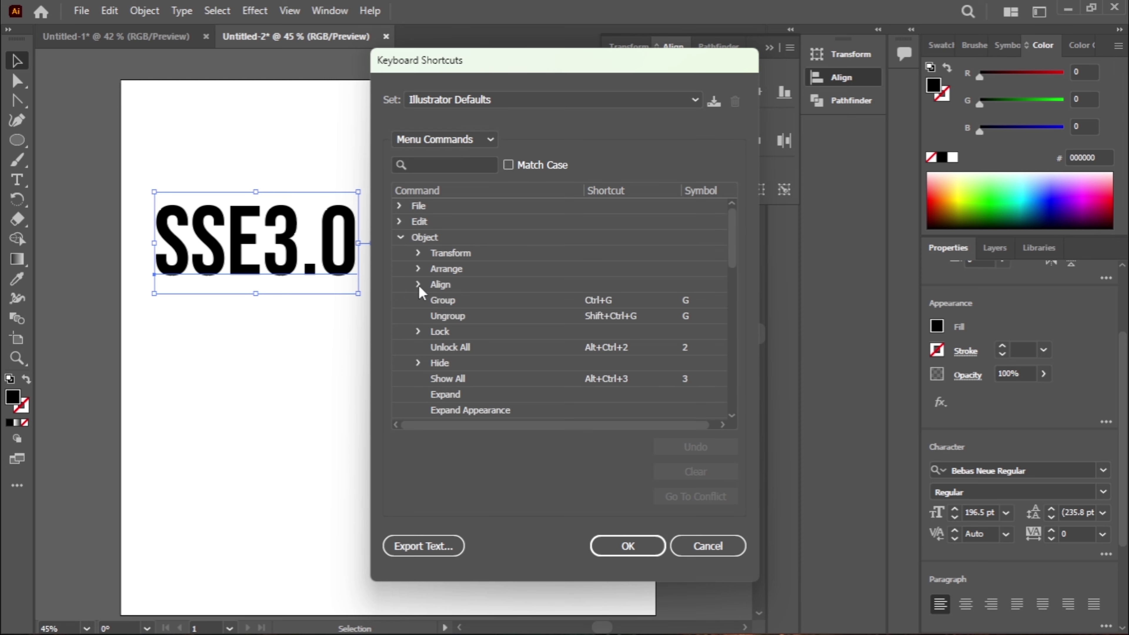
click(418, 285)
Assign F1 to Horizontal Align Left and F2 to Horizontal Align Center, clearing conflicting shortcuts
click(489, 303)
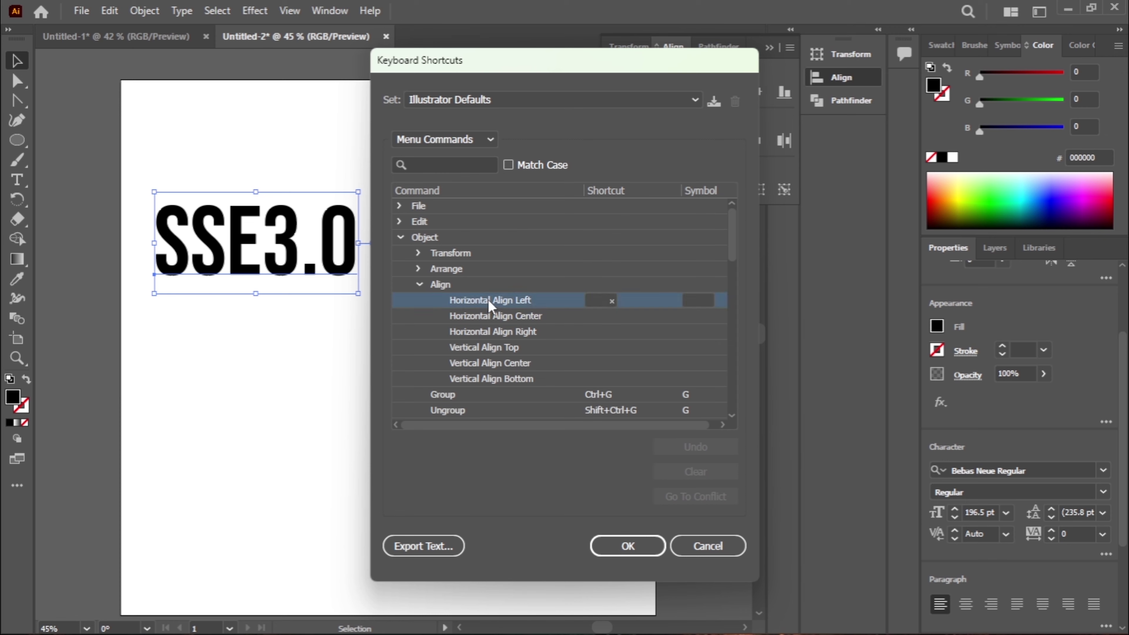
key(F7)
click(604, 303)
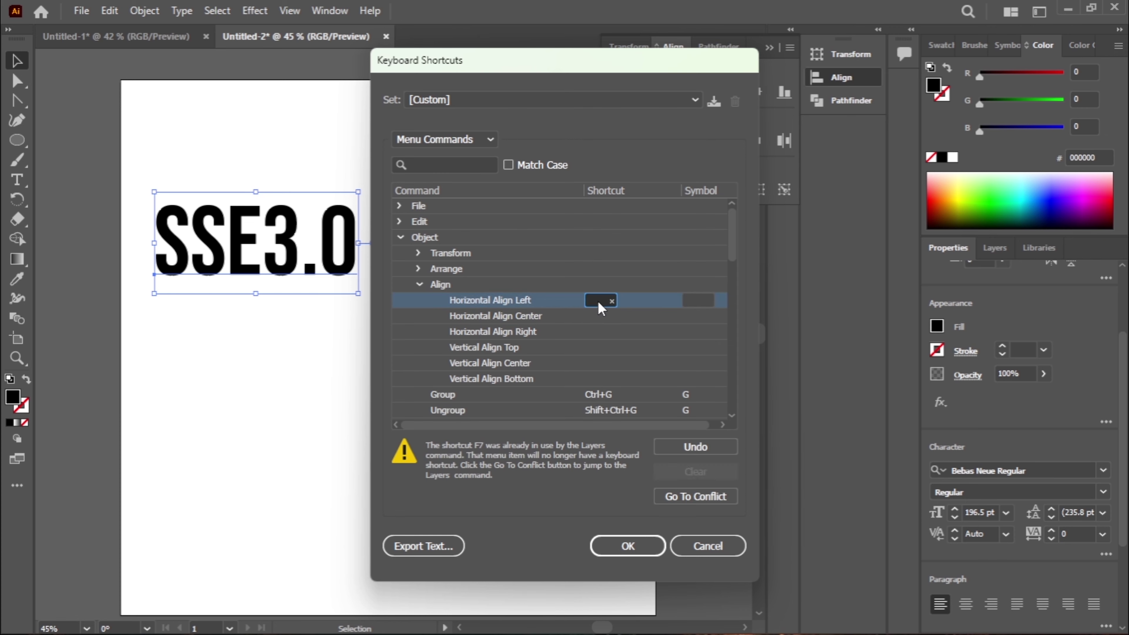
key(F2)
click(610, 302)
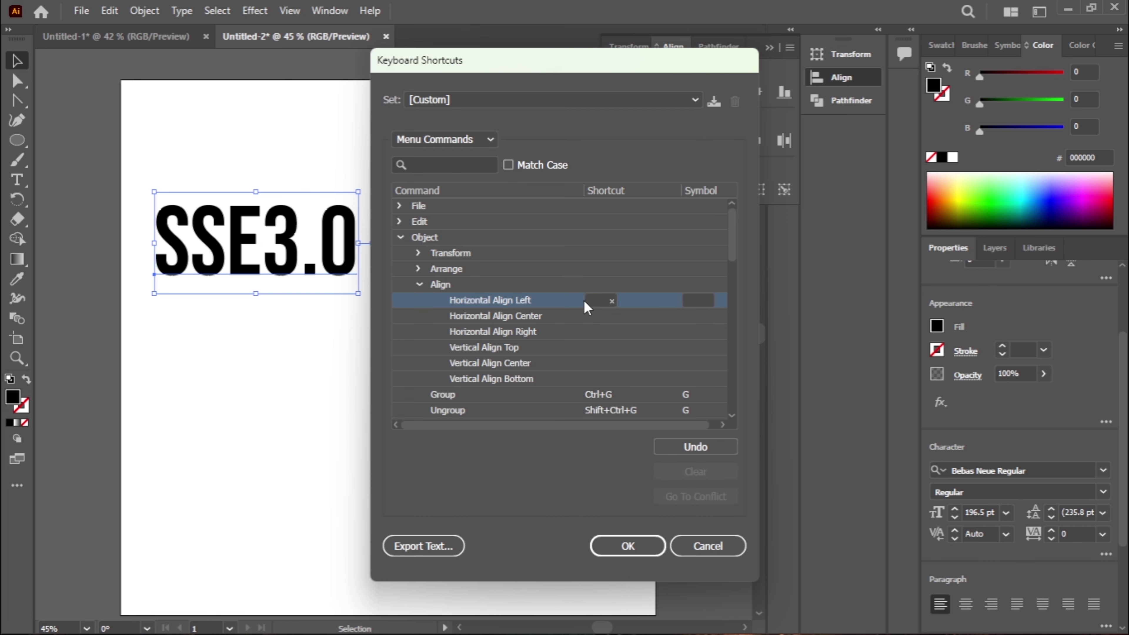
key(F1)
click(591, 316)
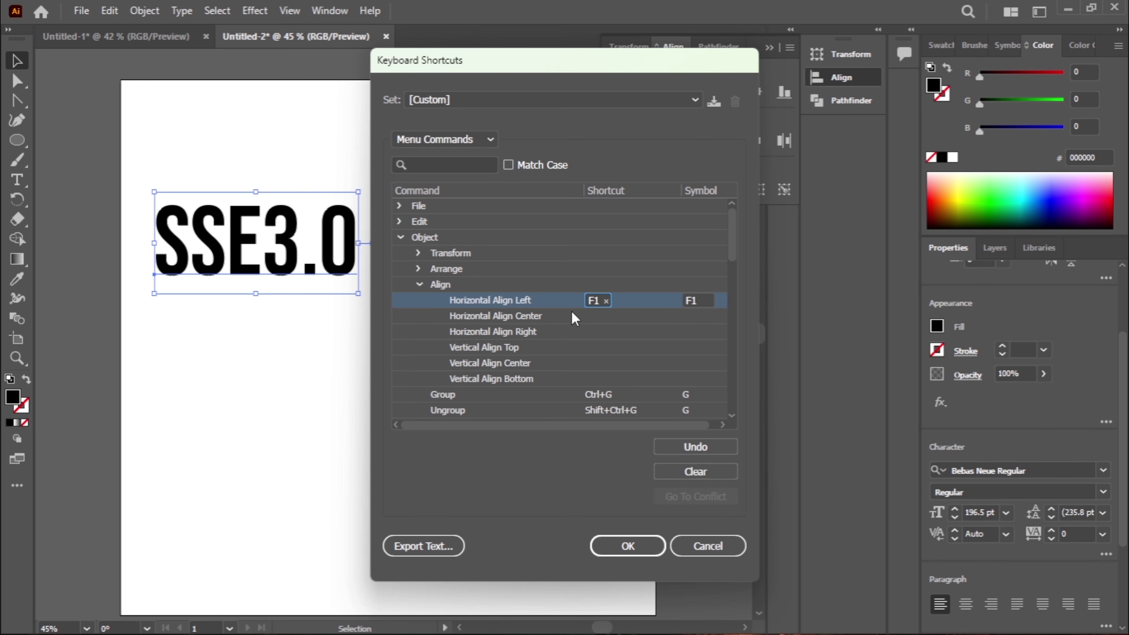
key(F2)
click(596, 332)
key(F2)
Assign F3–F6 to the remaining align commands and save the keyset as 'Align shortcuts'
click(593, 317)
key(F2)
click(592, 332)
key(F3)
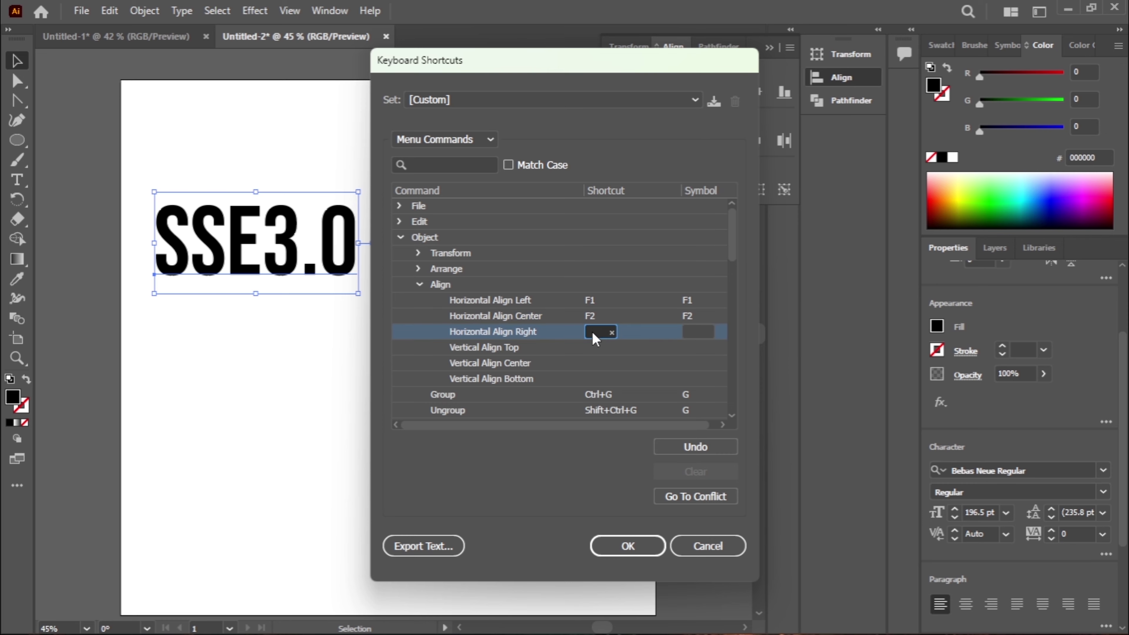
click(595, 346)
key(F4)
key(F5)
click(586, 379)
key(F6)
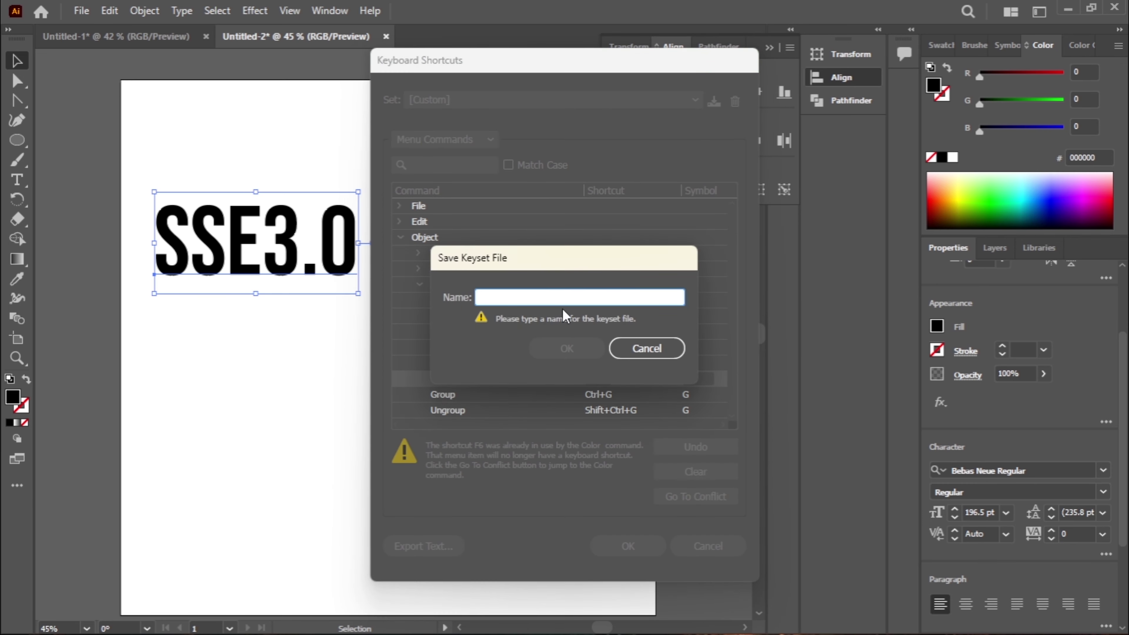
text(Align shortcuts)
click(571, 349)
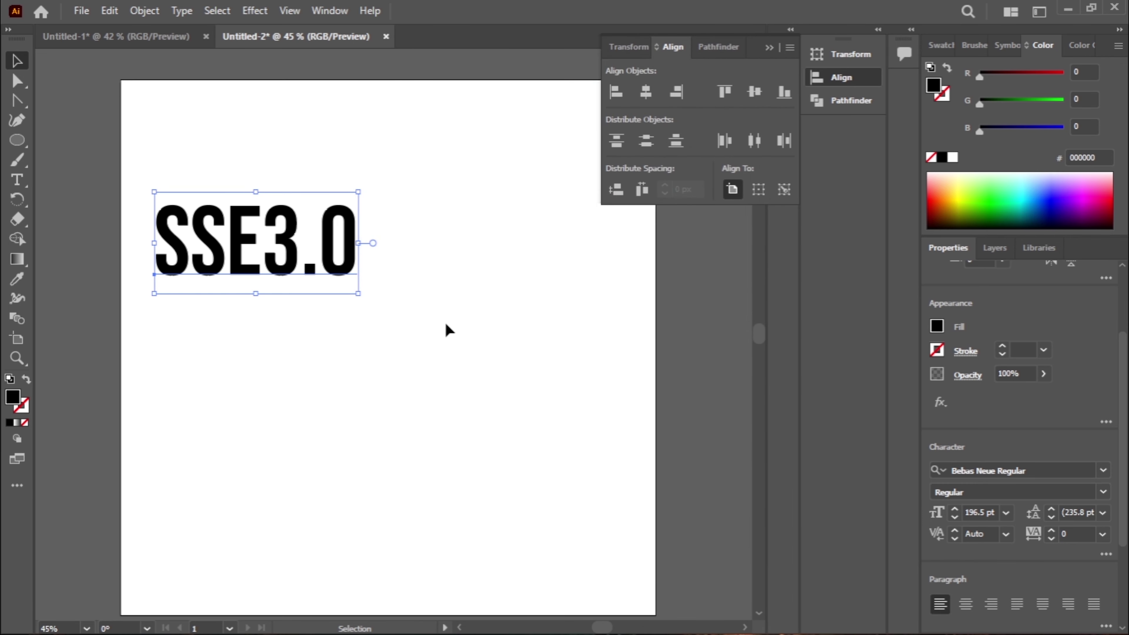
Align the SSE3.0 text to the artboard's left, centre, right, top, vertical centre and bottom via Ctrl+Alt shortcuts
key(ctrl+alt+Left)
key(ctrl+alt+h)
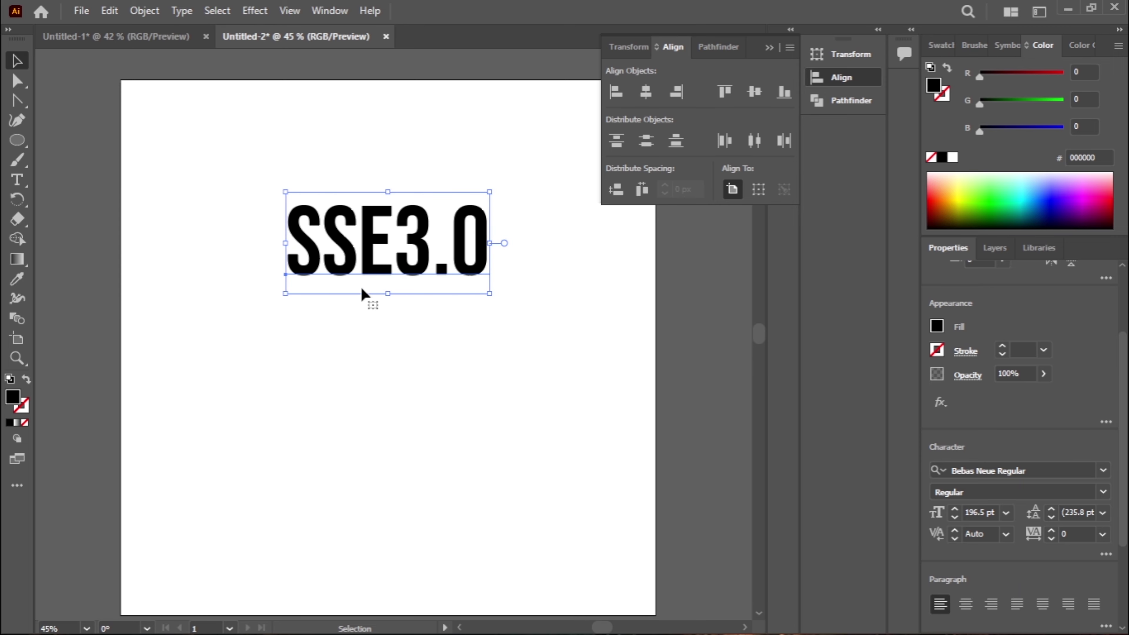
key(ctrl+alt+Right)
key(ctrl+alt+Up)
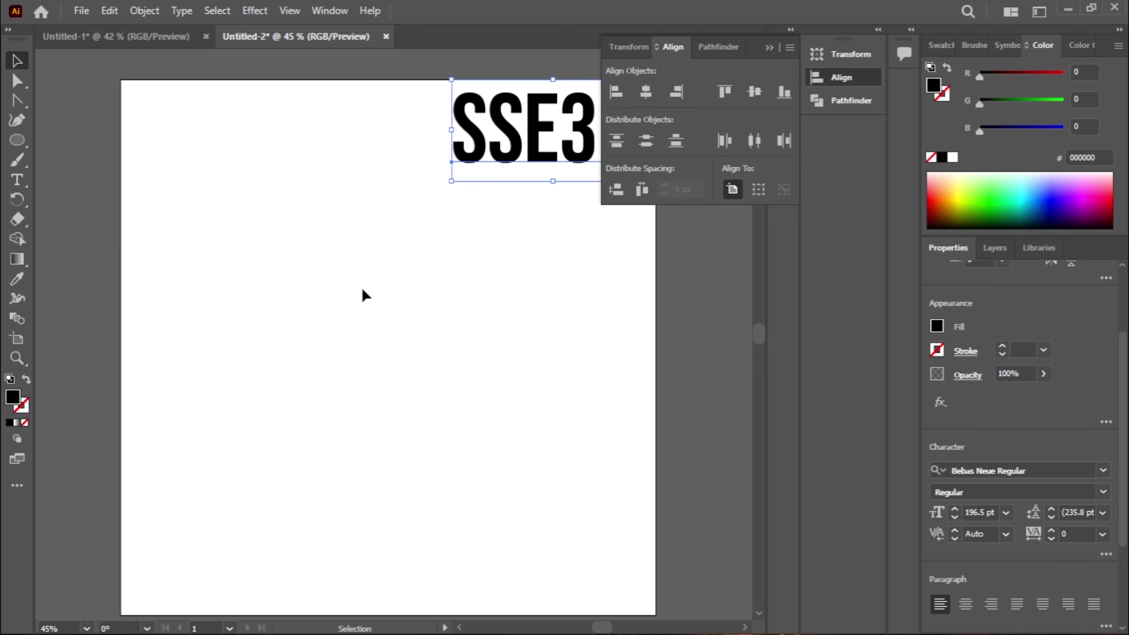
key(ctrl+alt+v)
key(ctrl+alt+Down)
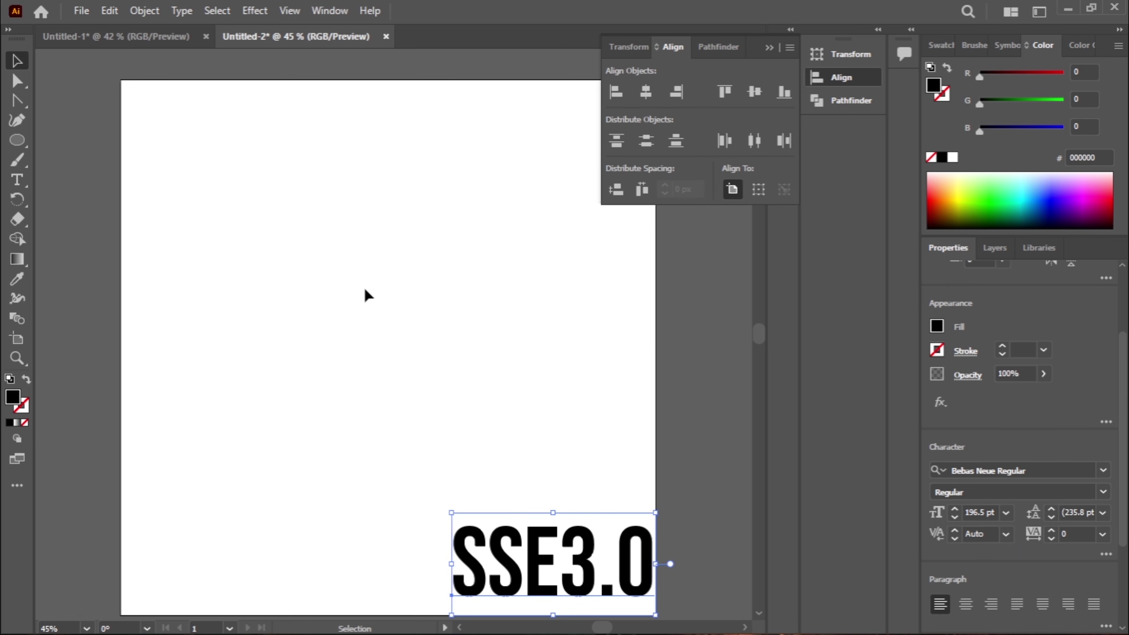
Cancel the Symbol Options dialog, then align the text to vertical centre, top and horizontal centre
key(F8)
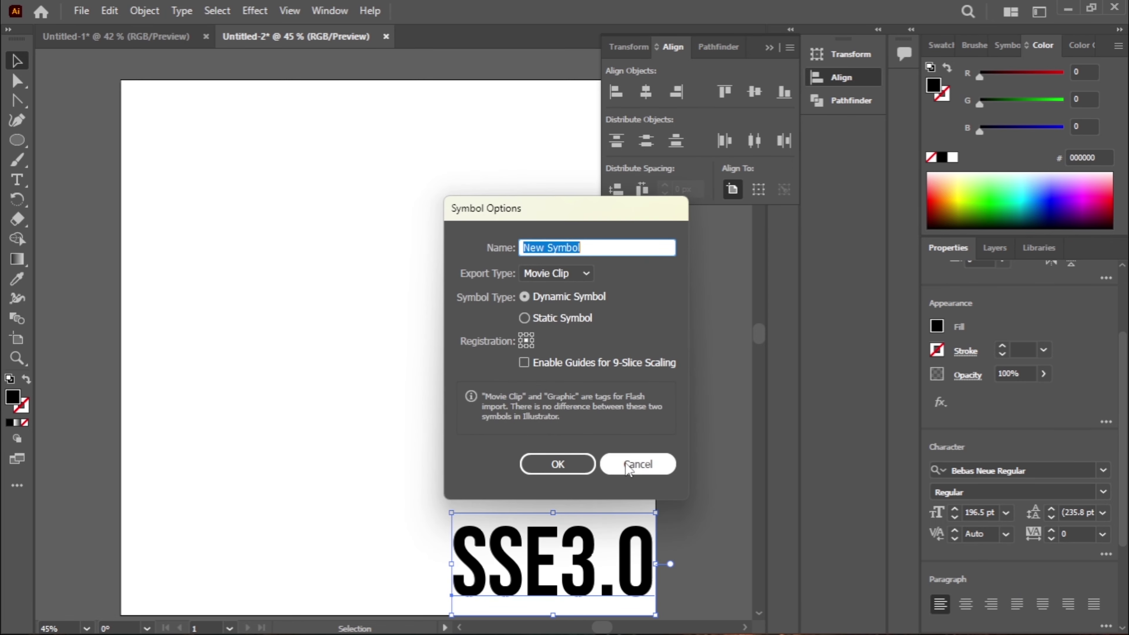
click(628, 465)
key(ctrl+alt+v)
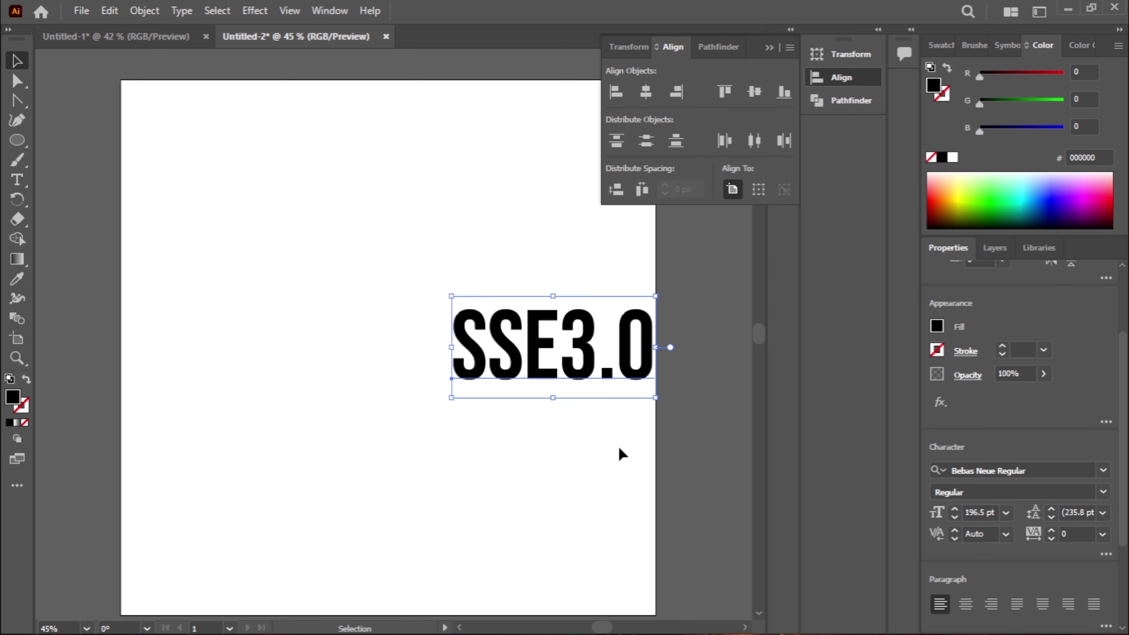
key(ctrl+alt+Up)
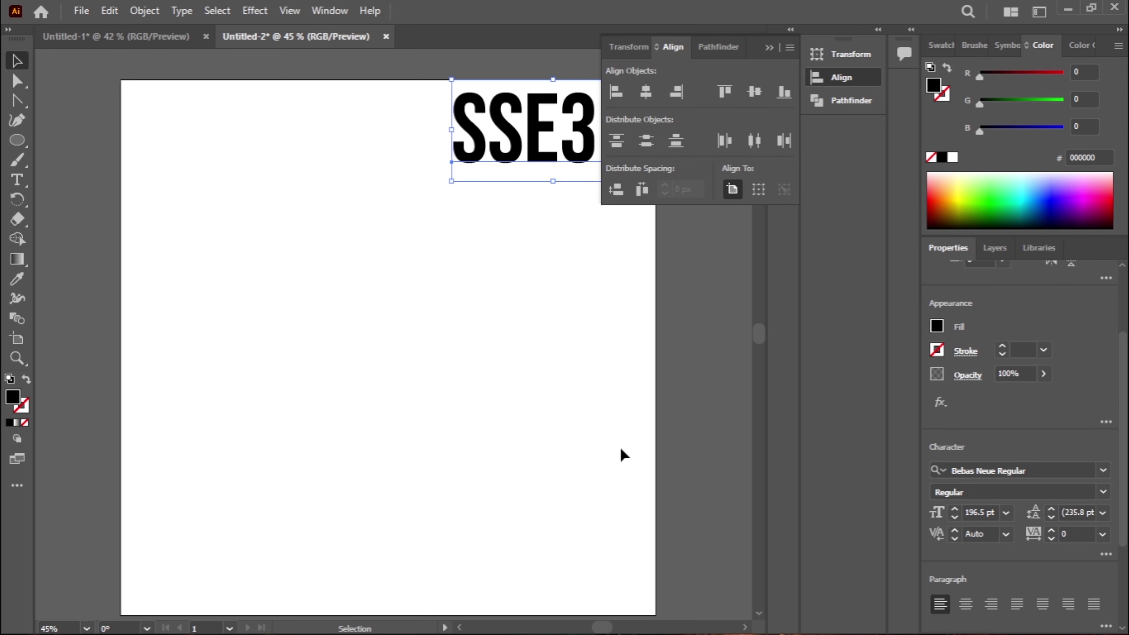
key(ctrl+alt+h)
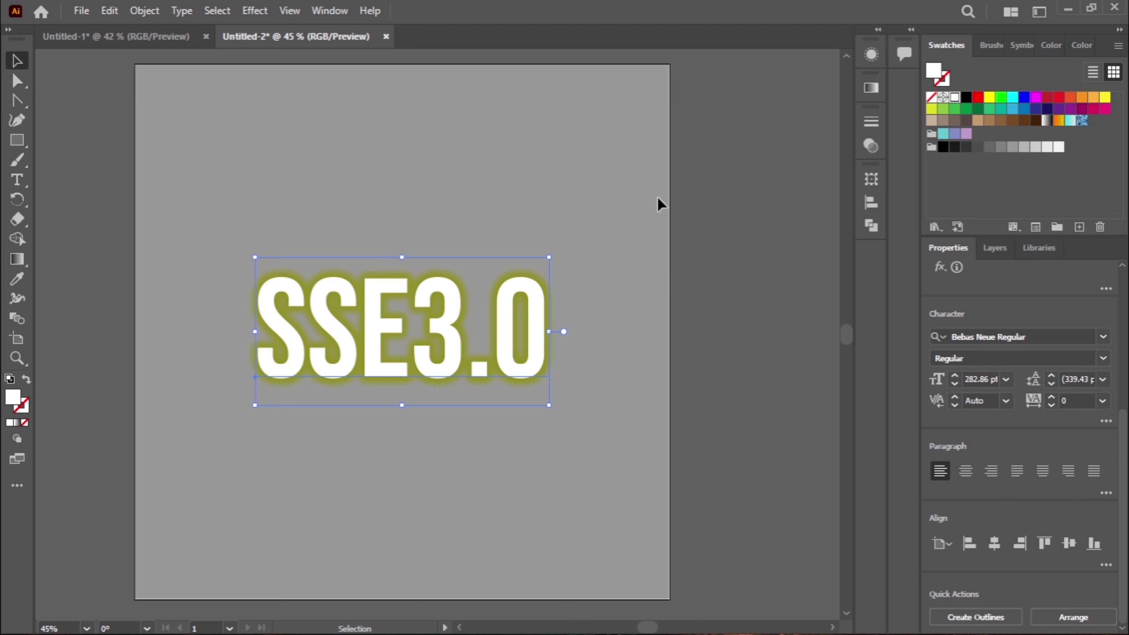
Scale the SSE3.0 text to about half width from its bottom-right corner and move it near the centre
click(736, 197)
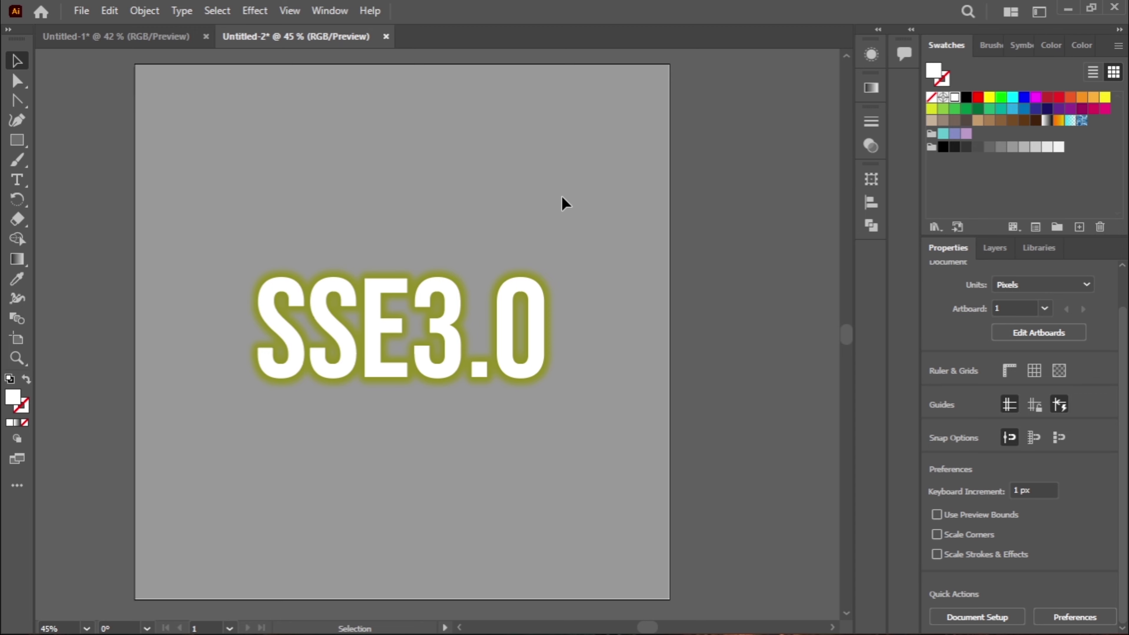
click(431, 305)
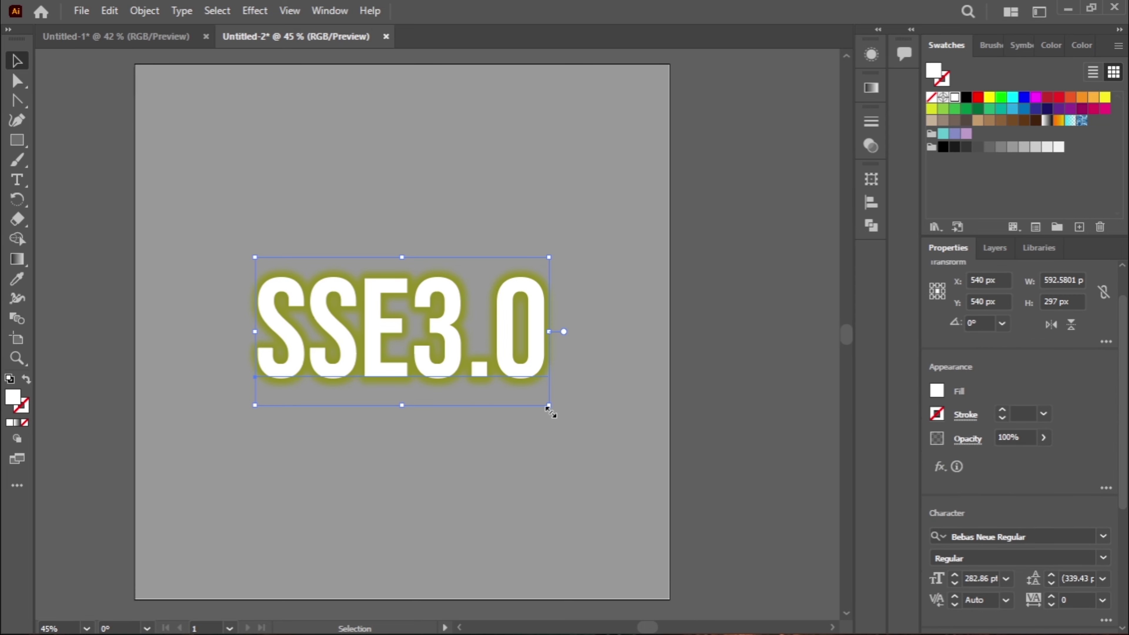
drag(550, 413, 350, 380)
click(432, 306)
drag(352, 293, 471, 351)
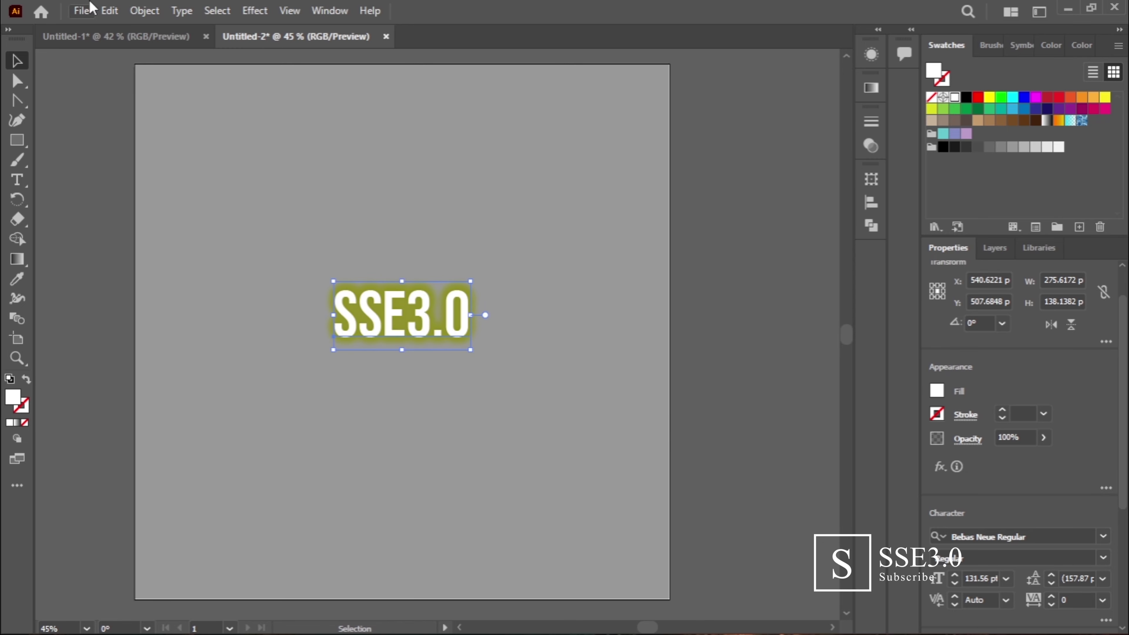
click(109, 11)
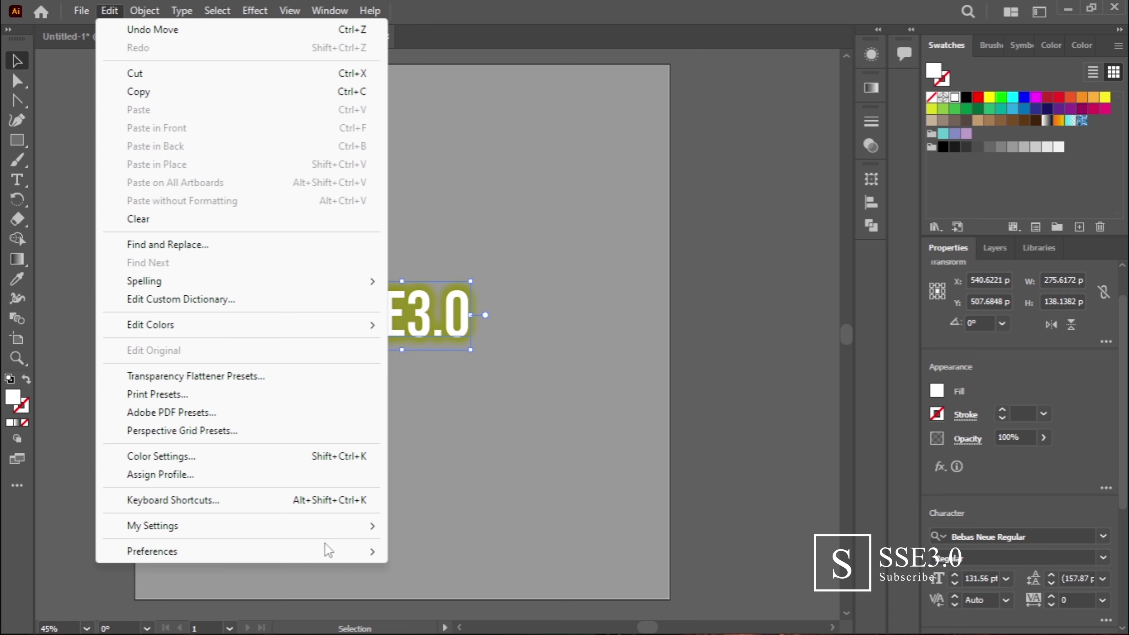
Tick Scale Strokes & Effects in General preferences and confirm with OK
mouse_move(346, 552)
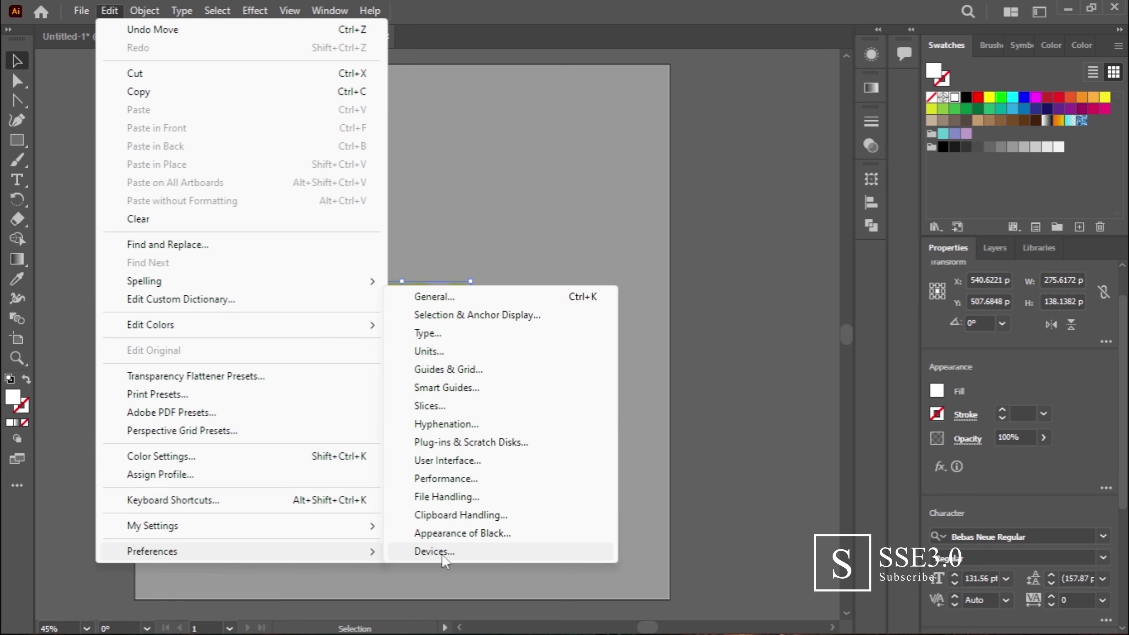
click(449, 300)
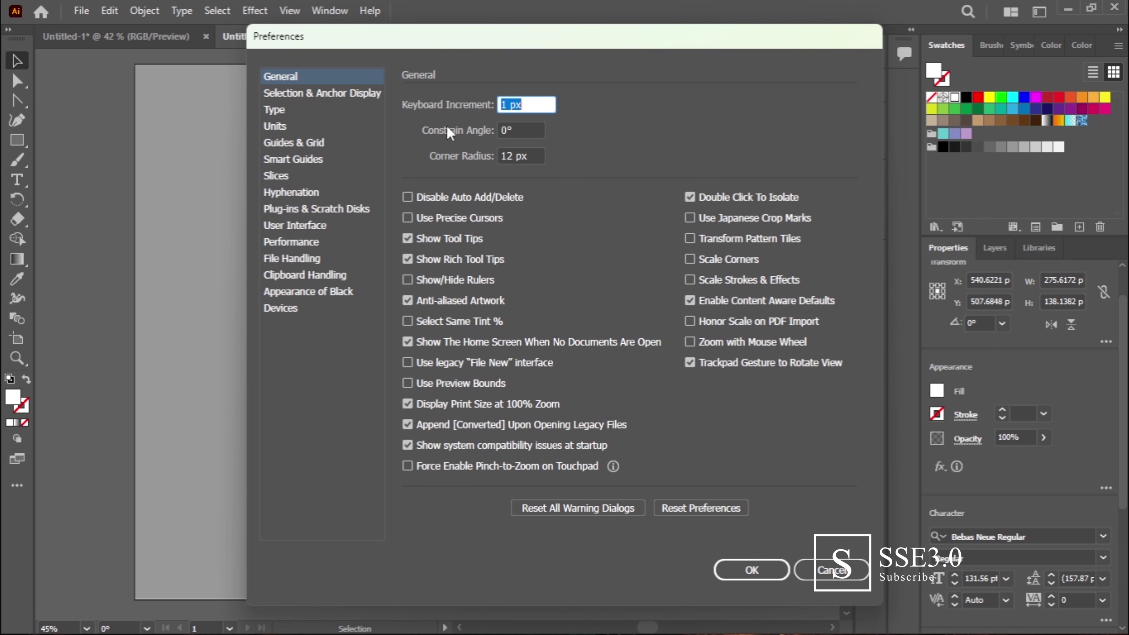
click(690, 279)
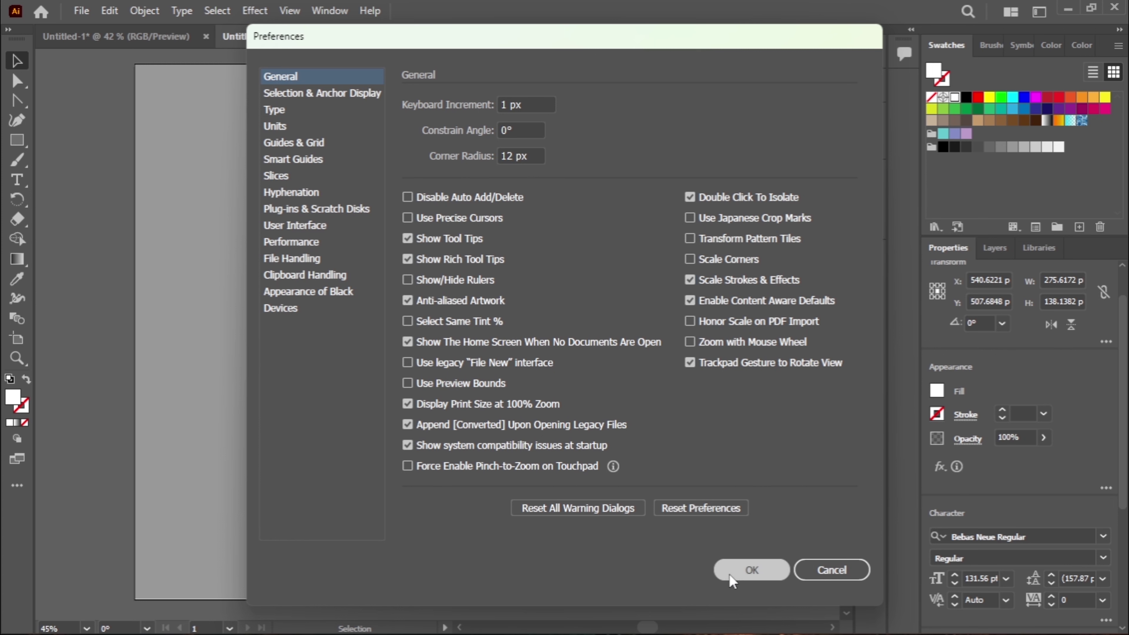
click(730, 561)
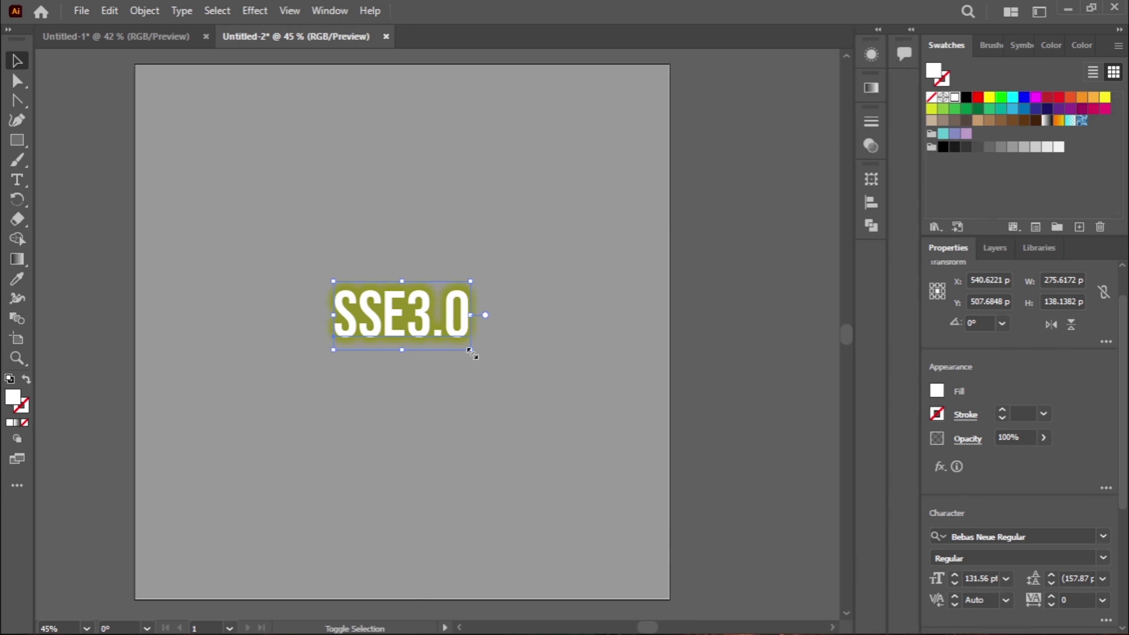
Enlarge the SSE3.0 text with its glow, then enable Scale Corners in General preferences
drag(476, 354, 545, 454)
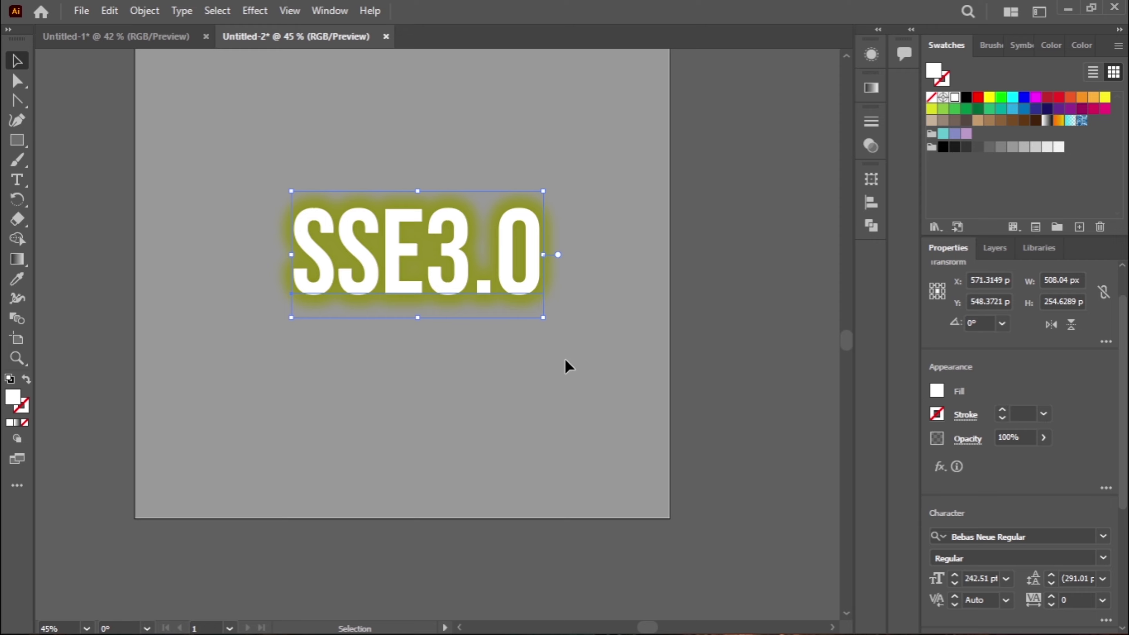
drag(587, 240, 628, 303)
click(110, 11)
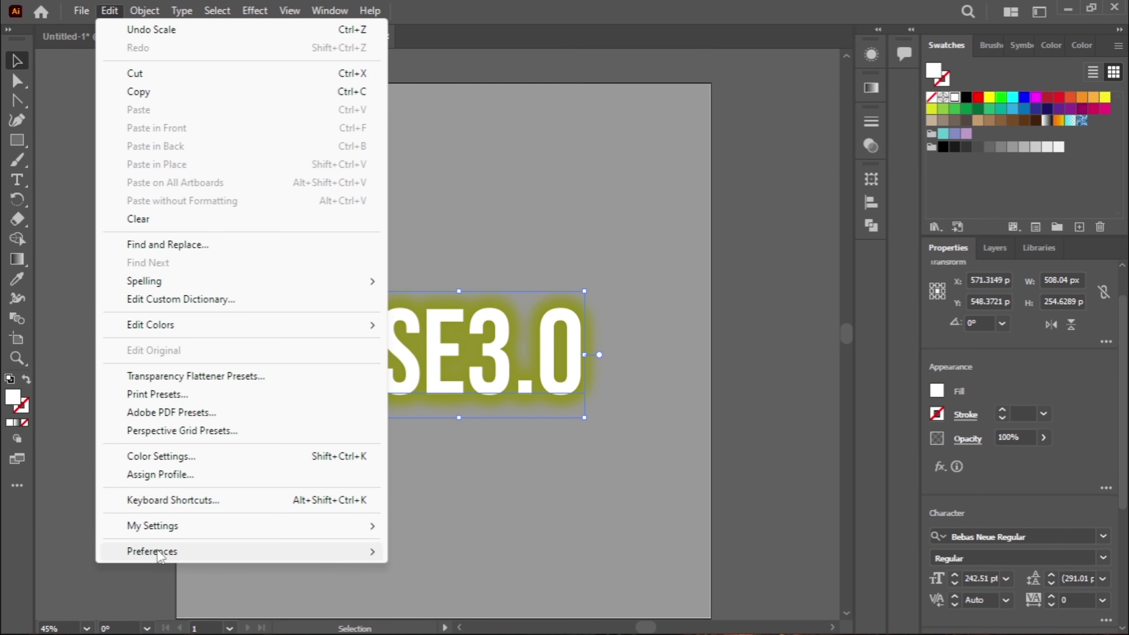
mouse_move(160, 556)
click(420, 299)
click(689, 267)
key(Return)
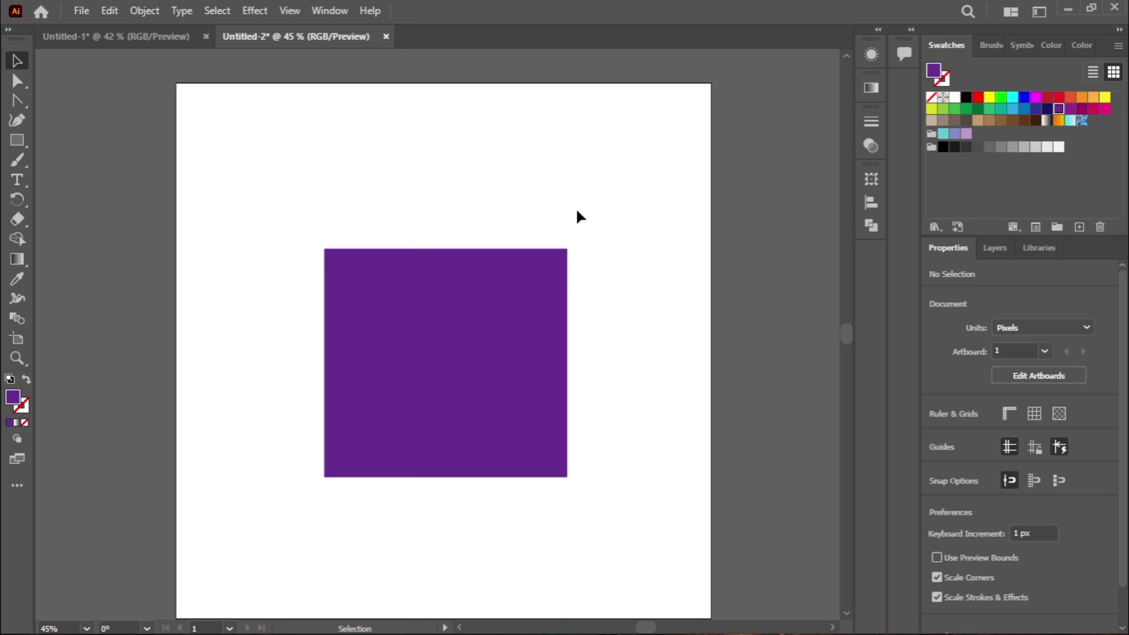
Select the purple square and switch to Draw Inside mode
click(16, 440)
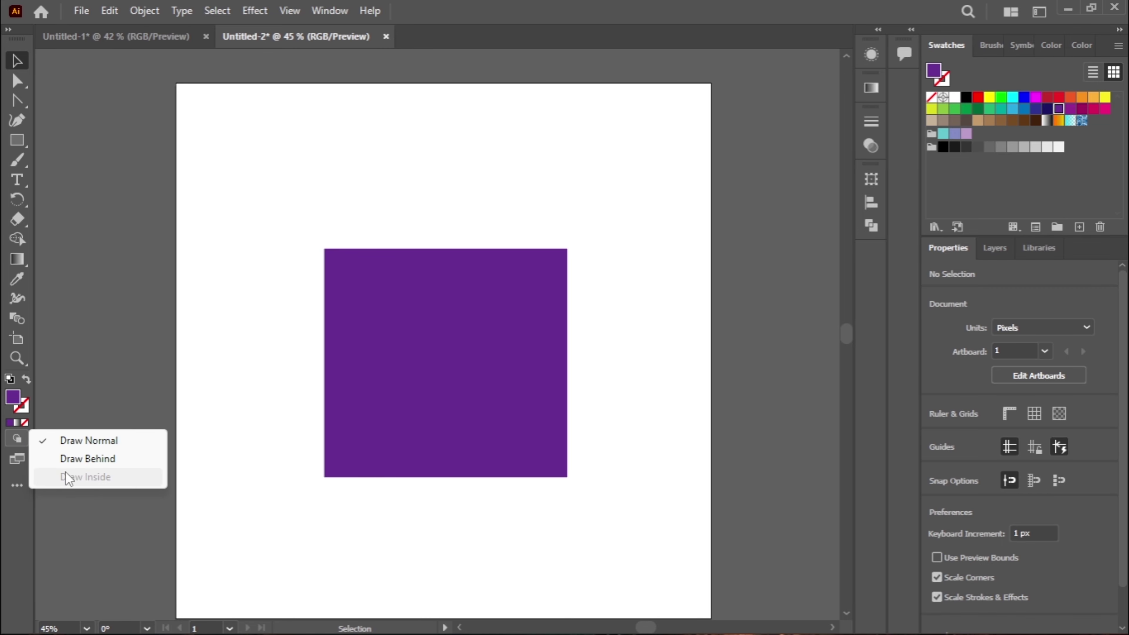
click(390, 327)
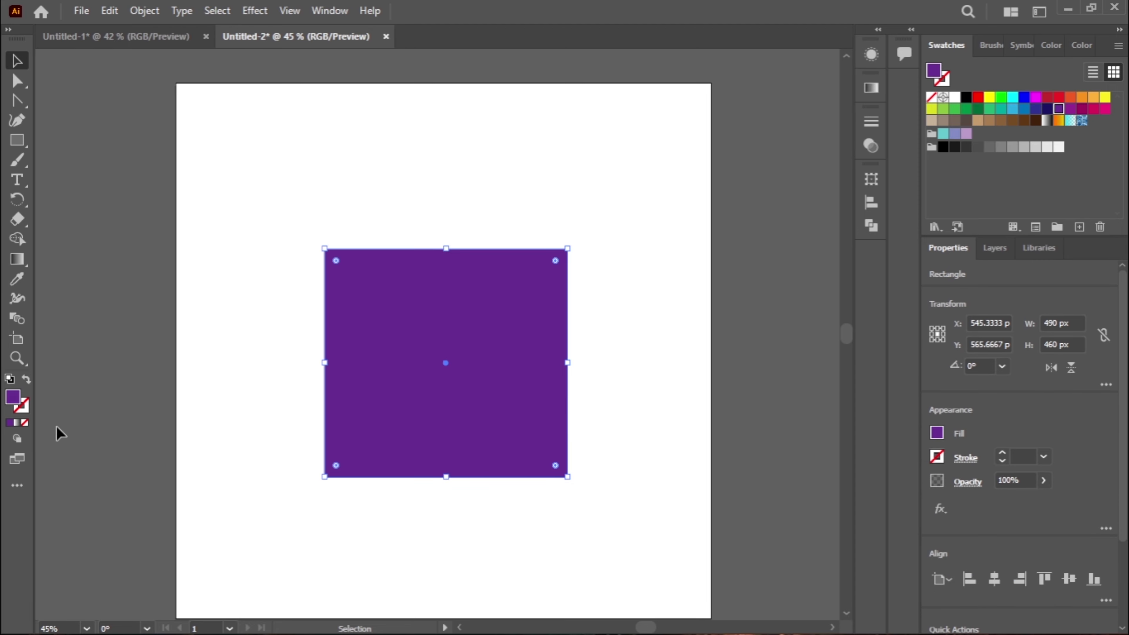
click(17, 439)
click(84, 477)
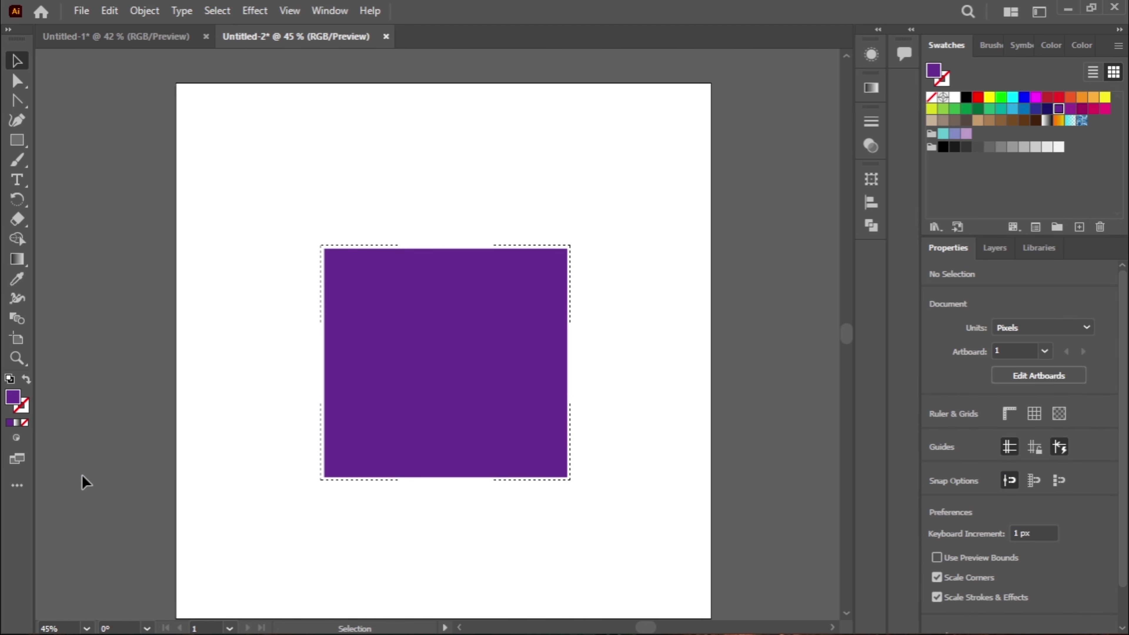
Draw red rectangles and a circle overlapping the square's right edge inside it
click(20, 141)
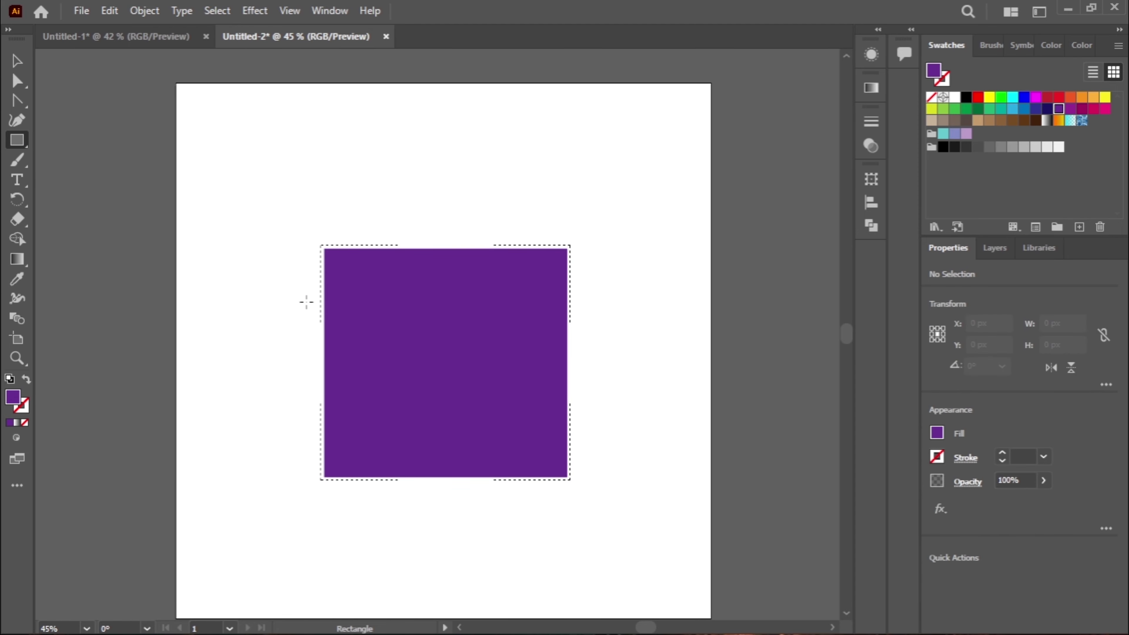
drag(296, 321, 480, 437)
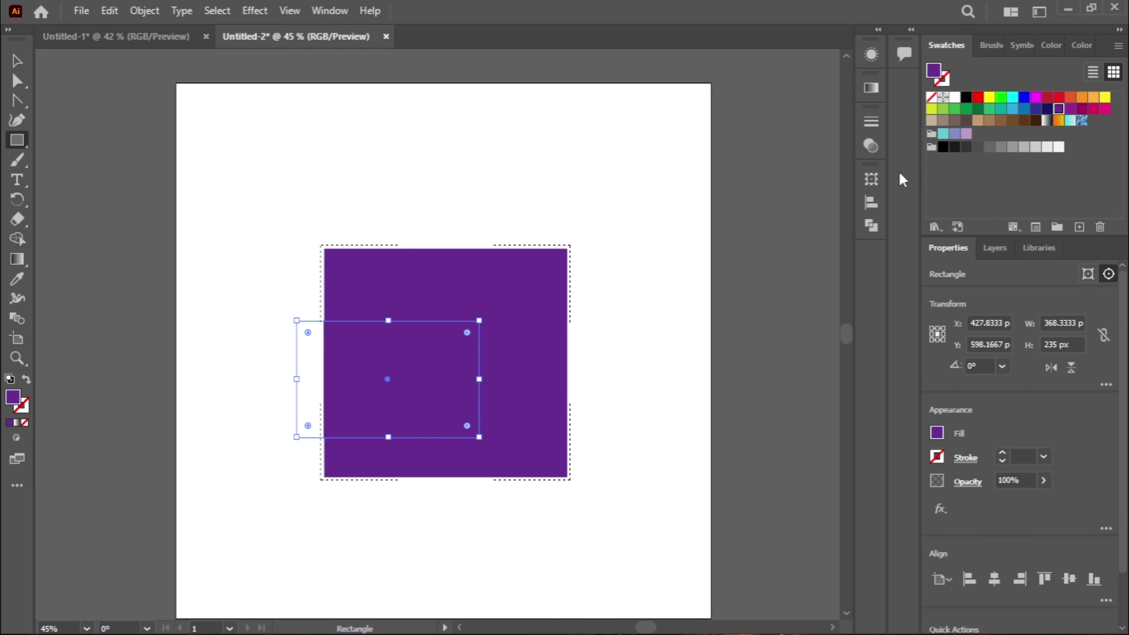
click(978, 98)
mouse_move(429, 228)
mouse_down()
mouse_move(456, 286)
mouse_move(472, 291)
mouse_up()
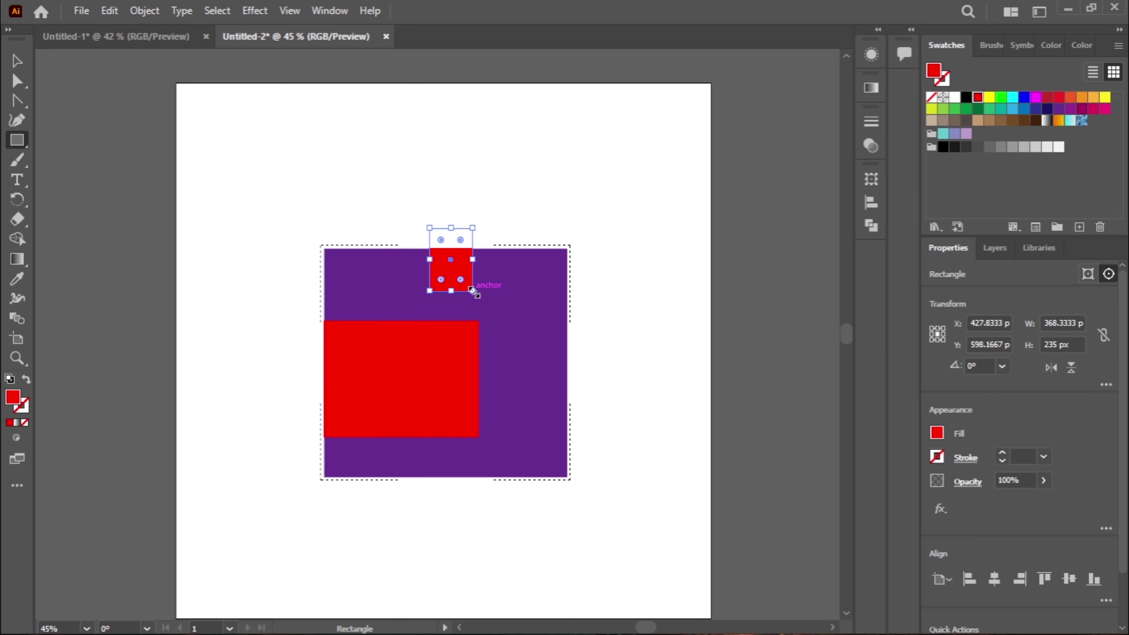
drag(21, 148, 67, 160)
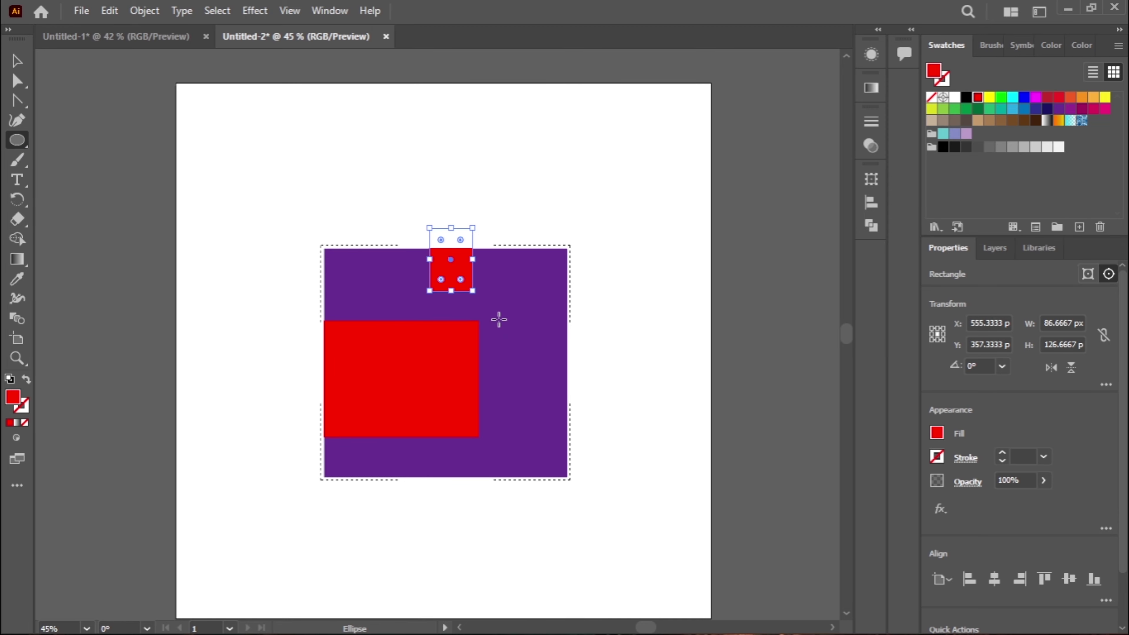
drag(506, 312, 667, 472)
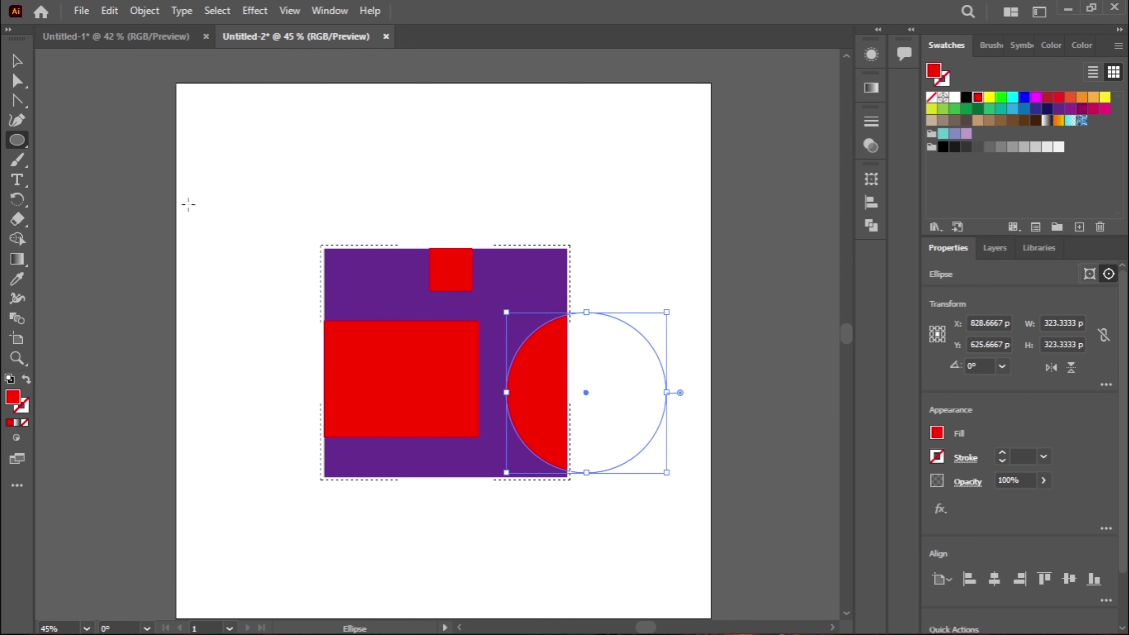
Paint six curving red Paintbrush strokes inside the square, then return to the Selection tool
click(18, 160)
mouse_move(385, 210)
mouse_down()
mouse_move(366, 238)
mouse_move(377, 318)
mouse_up()
drag(502, 217, 480, 411)
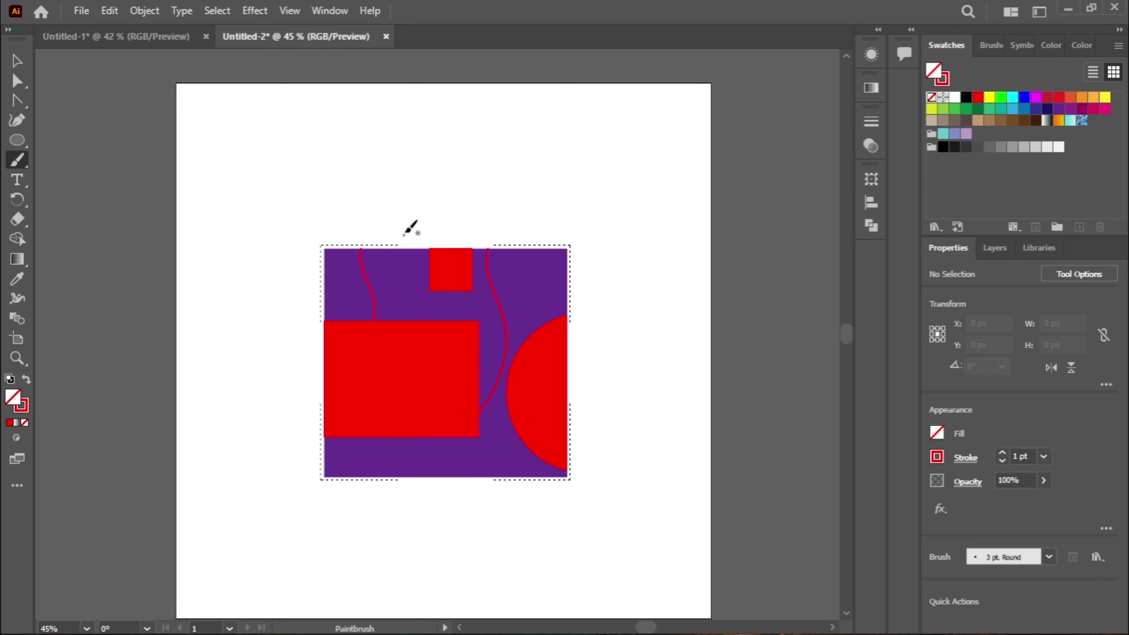
mouse_move(403, 234)
mouse_down()
mouse_move(390, 295)
mouse_move(396, 371)
mouse_move(378, 414)
mouse_up()
mouse_move(329, 503)
mouse_down()
mouse_move(366, 459)
mouse_move(525, 409)
mouse_up()
drag(598, 278, 414, 453)
drag(325, 219, 349, 396)
click(17, 60)
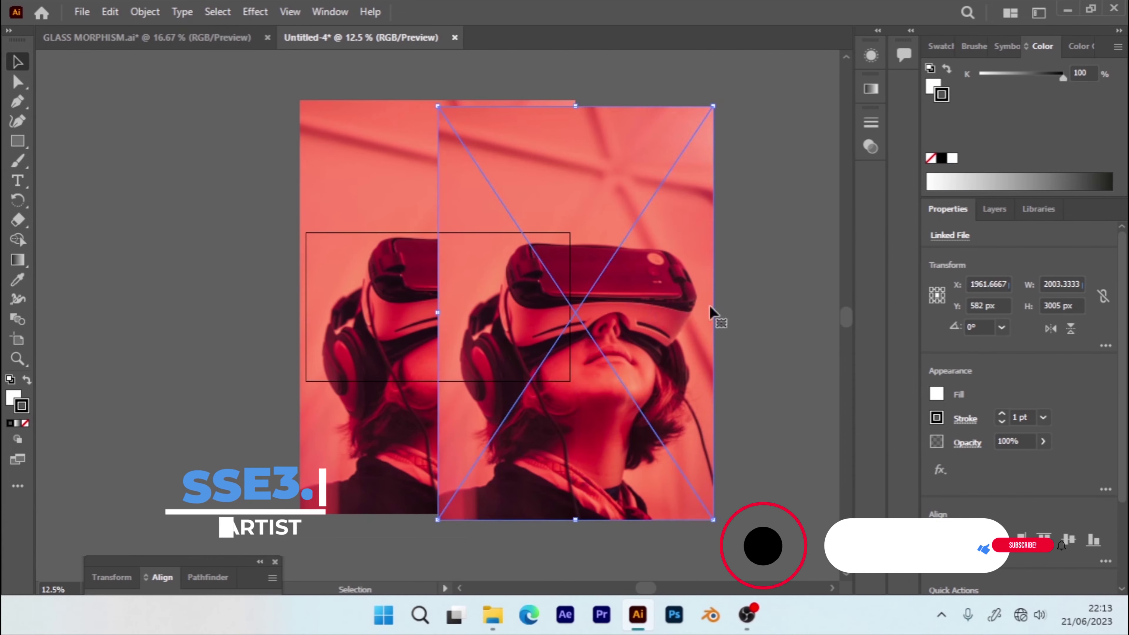
Centre the image on the artboard, trim the view, and browse the Blur effects
drag(710, 313, 574, 312)
click(289, 11)
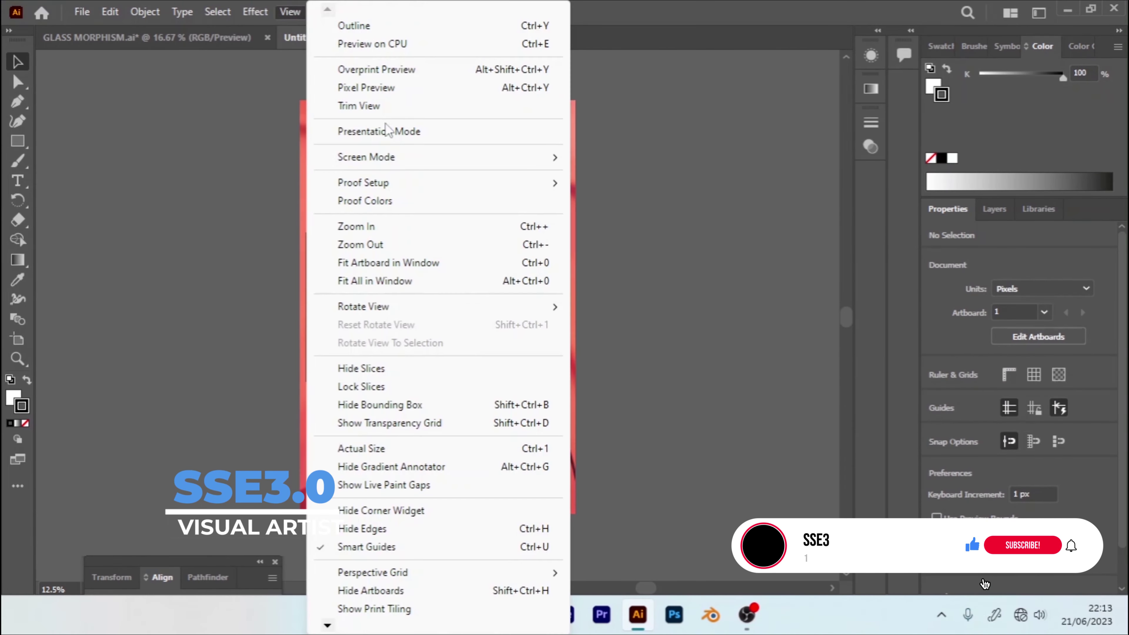
click(347, 103)
click(871, 55)
click(713, 168)
mouse_move(765, 455)
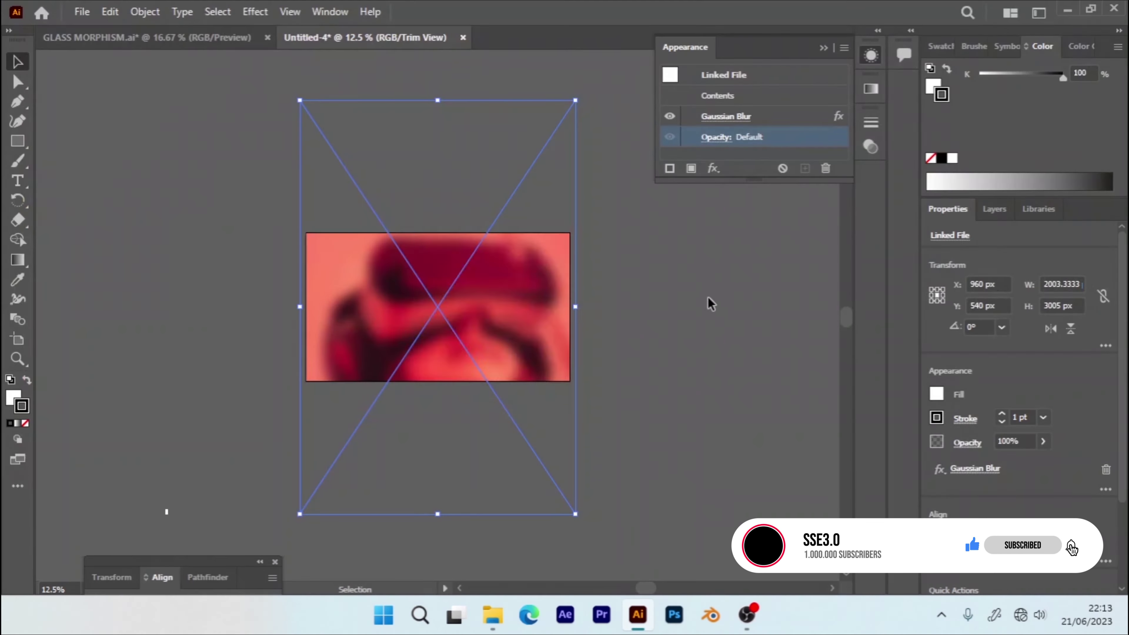
Draw a white rounded rectangle over the blurred image, duplicate it below, then show Home
click(708, 302)
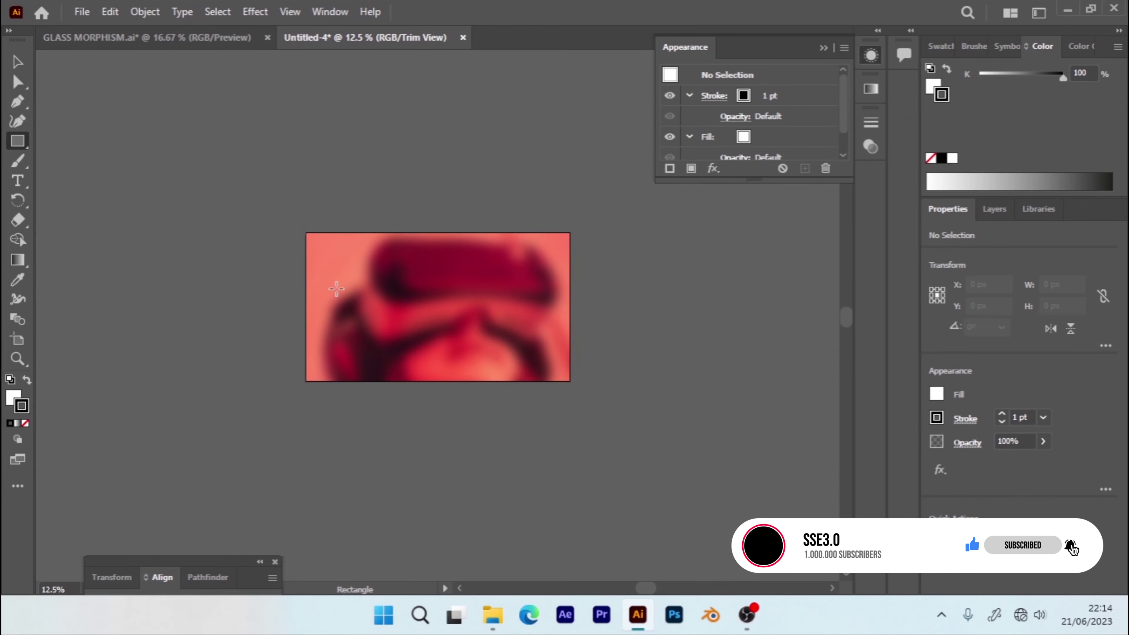
mouse_move(326, 275)
mouse_down()
mouse_move(545, 339)
mouse_move(533, 334)
mouse_up()
drag(471, 317, 464, 381)
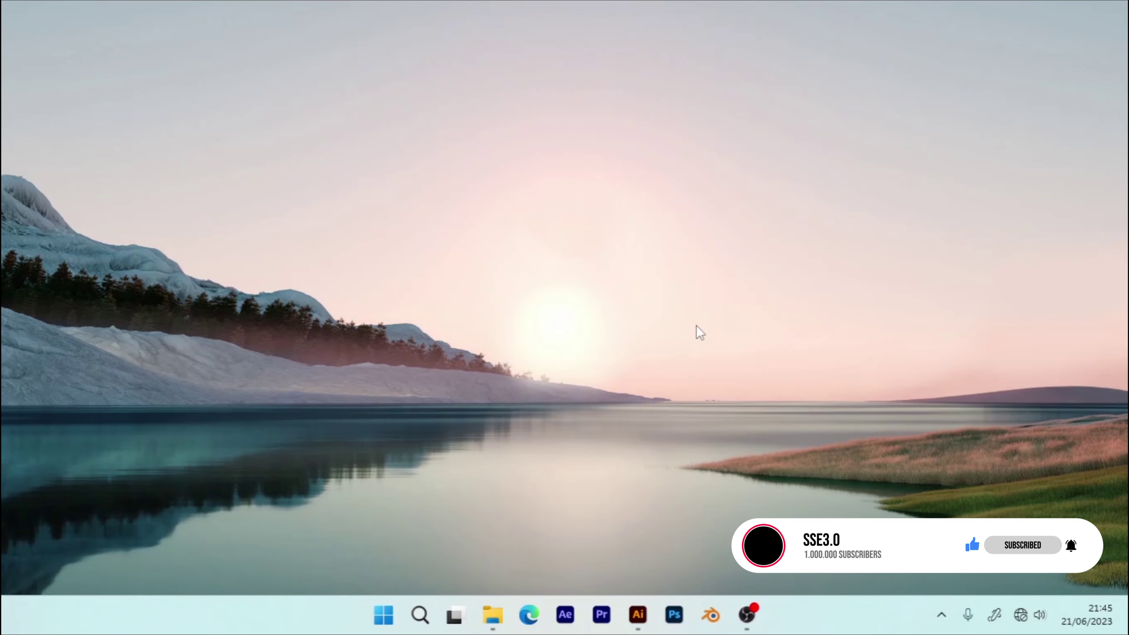
click(638, 614)
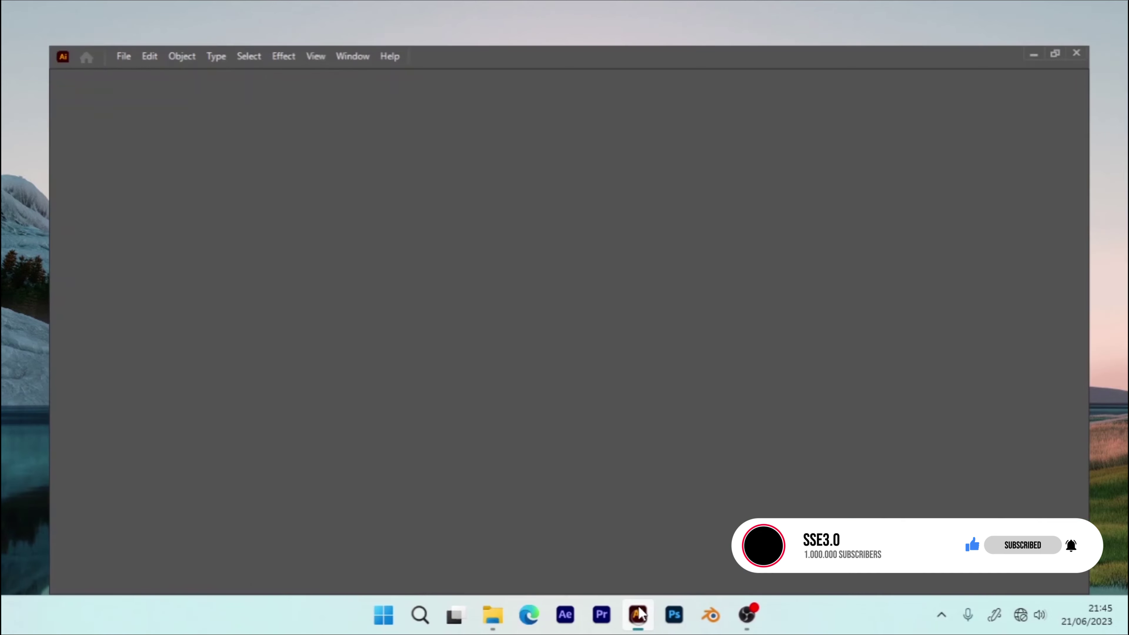